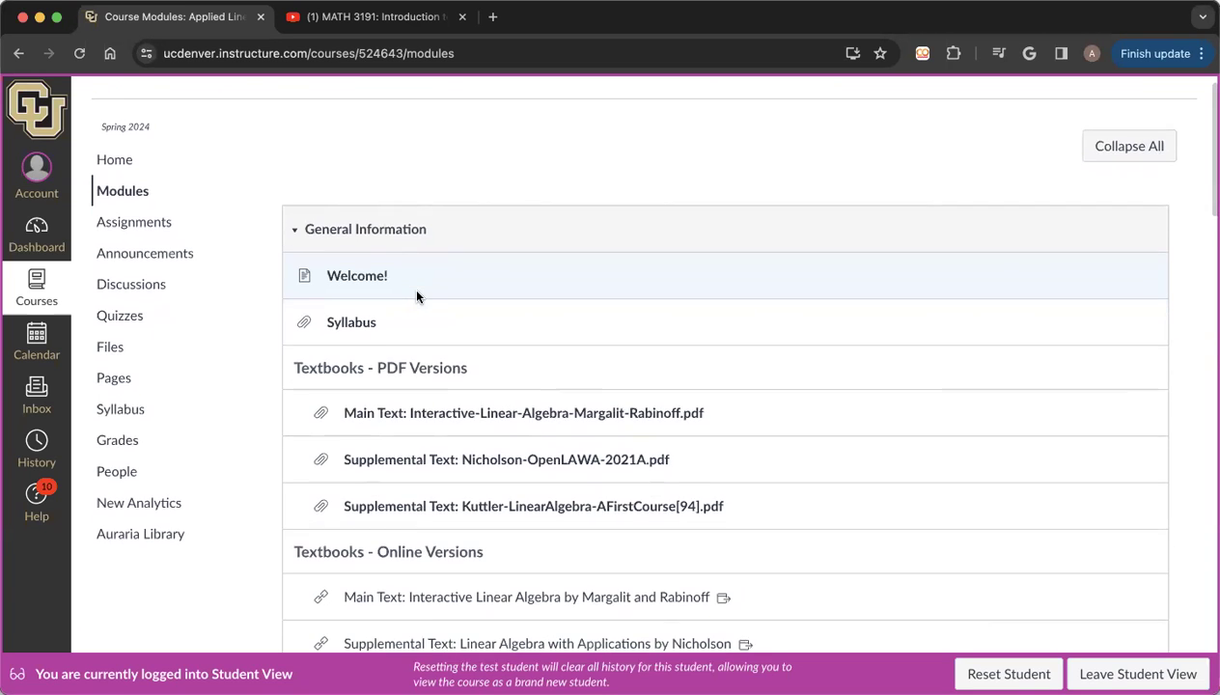
Step: Scroll down to Week 1 with its video playlist, three slide PDFs and Homework 1
scroll(417, 296, "down", 5)
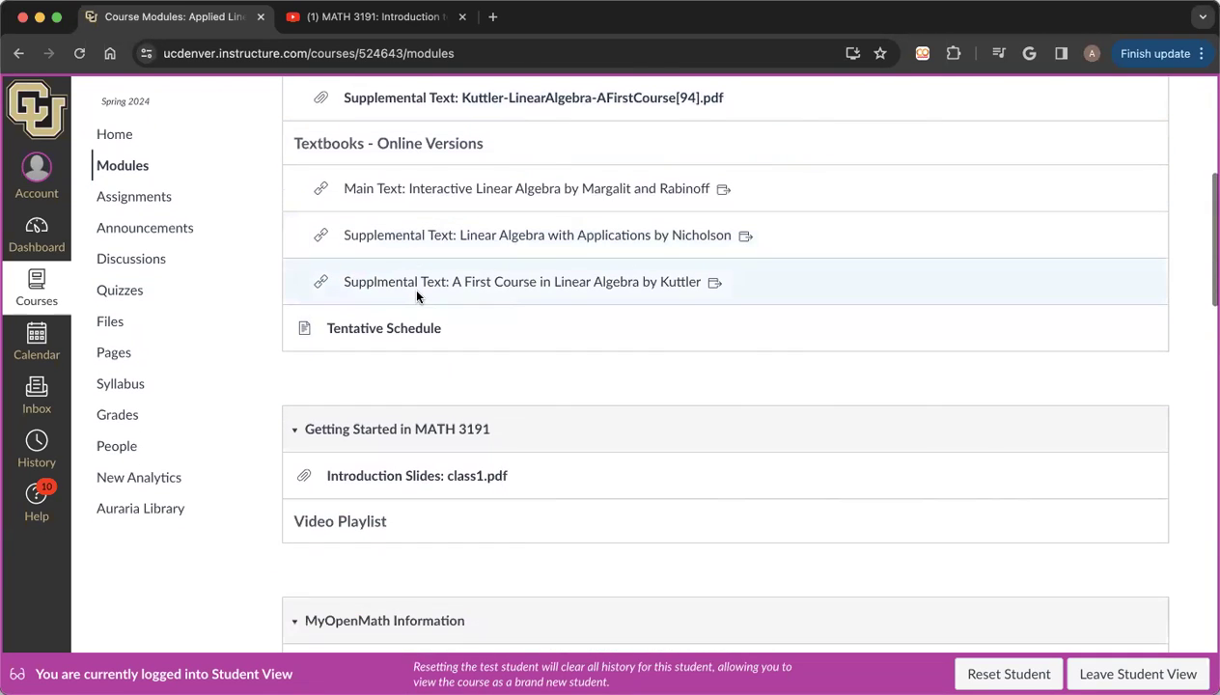
scroll(417, 296, "down", 1)
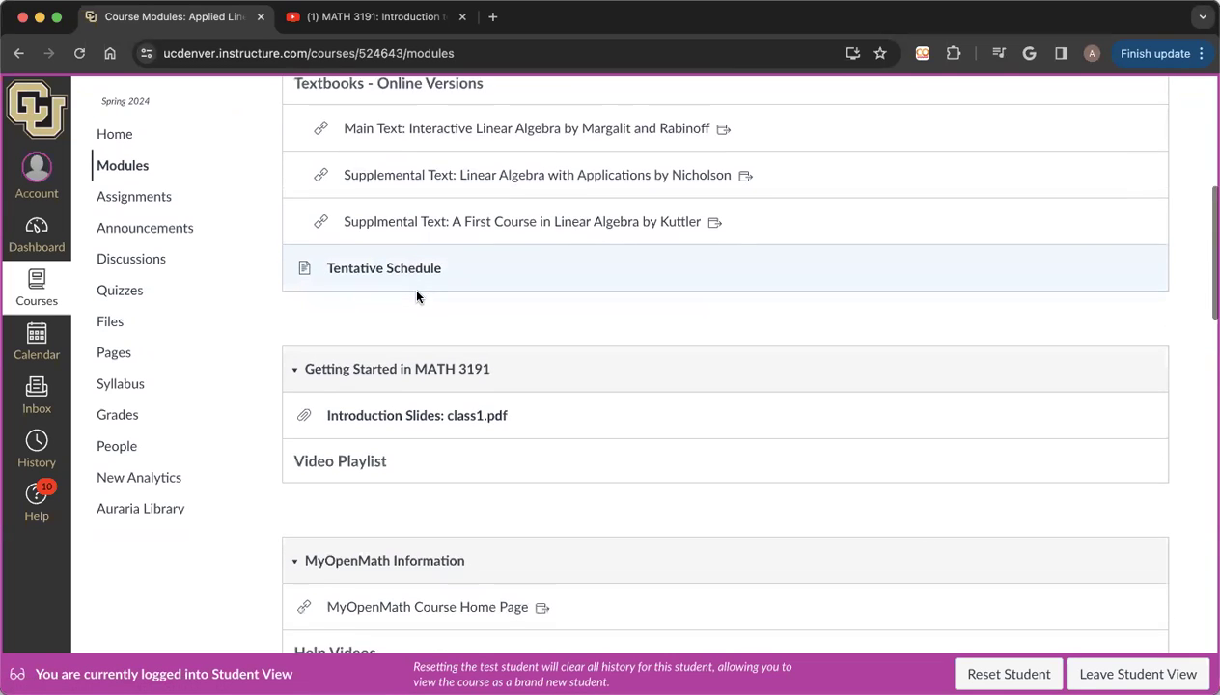
scroll(417, 297, "down", 3)
scroll(417, 296, "down", 1)
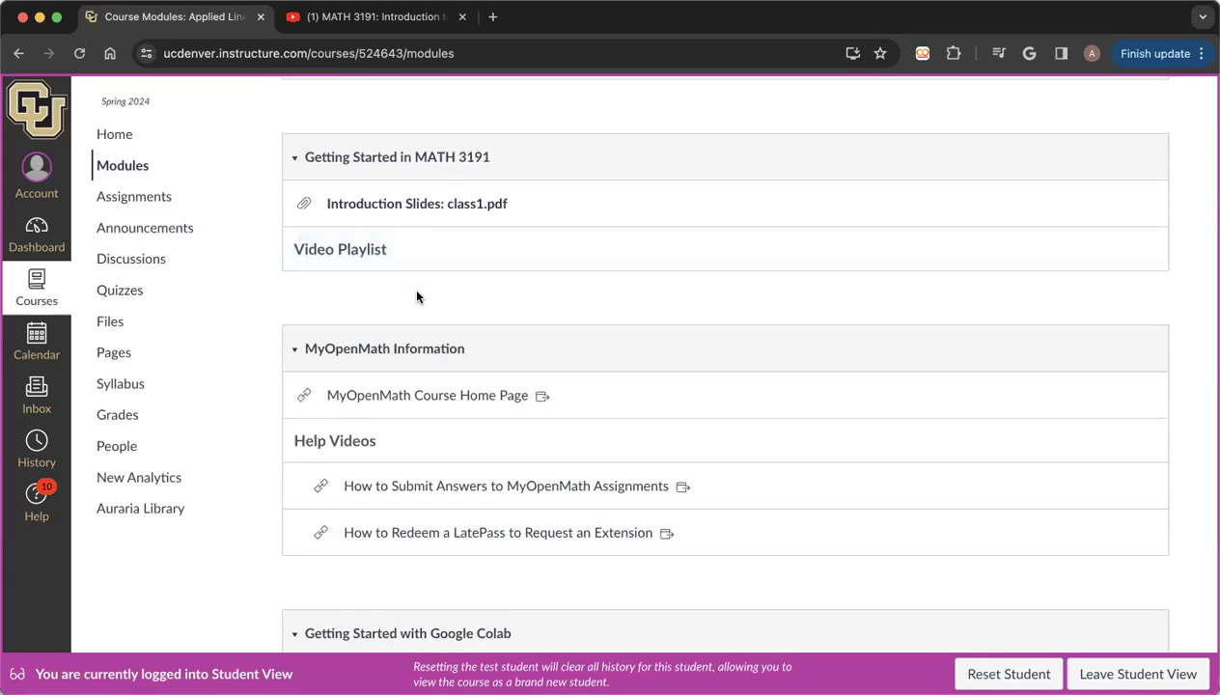
scroll(417, 297, "down", 5)
scroll(417, 297, "down", 12)
scroll(417, 297, "down", 5)
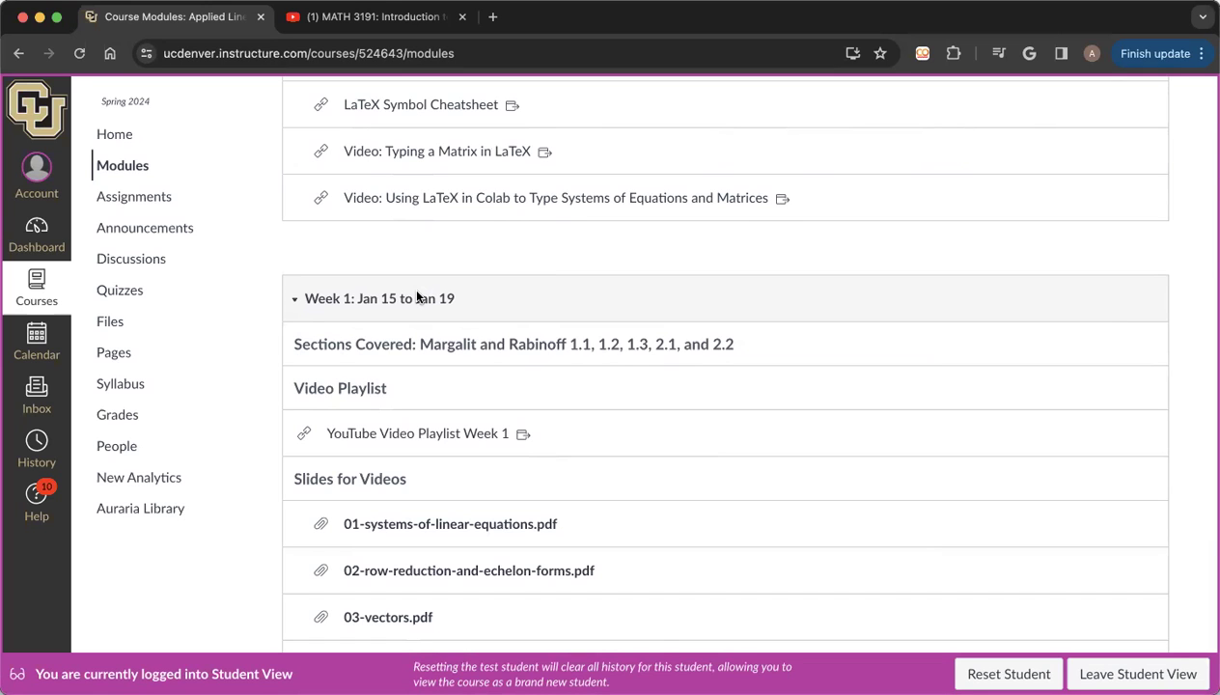
scroll(417, 296, "down", 3)
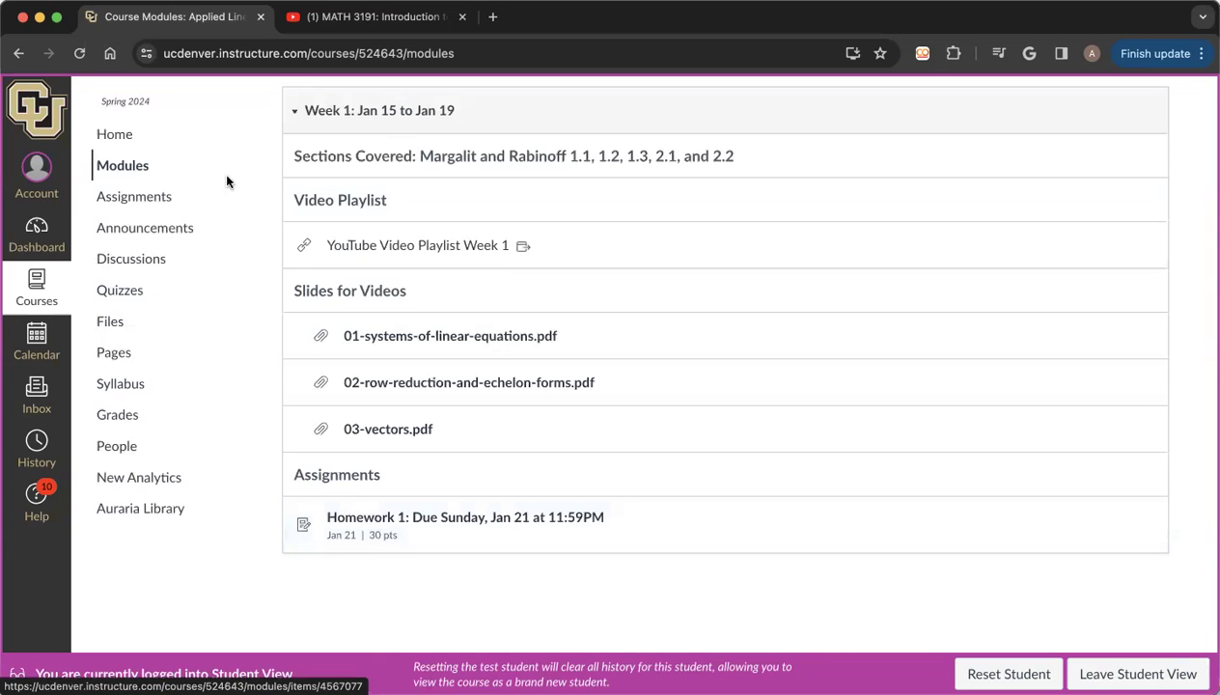
Step: Open Assignments, scroll through Homework 1–7, and highlight Homework 1's due date
left_click(141, 199)
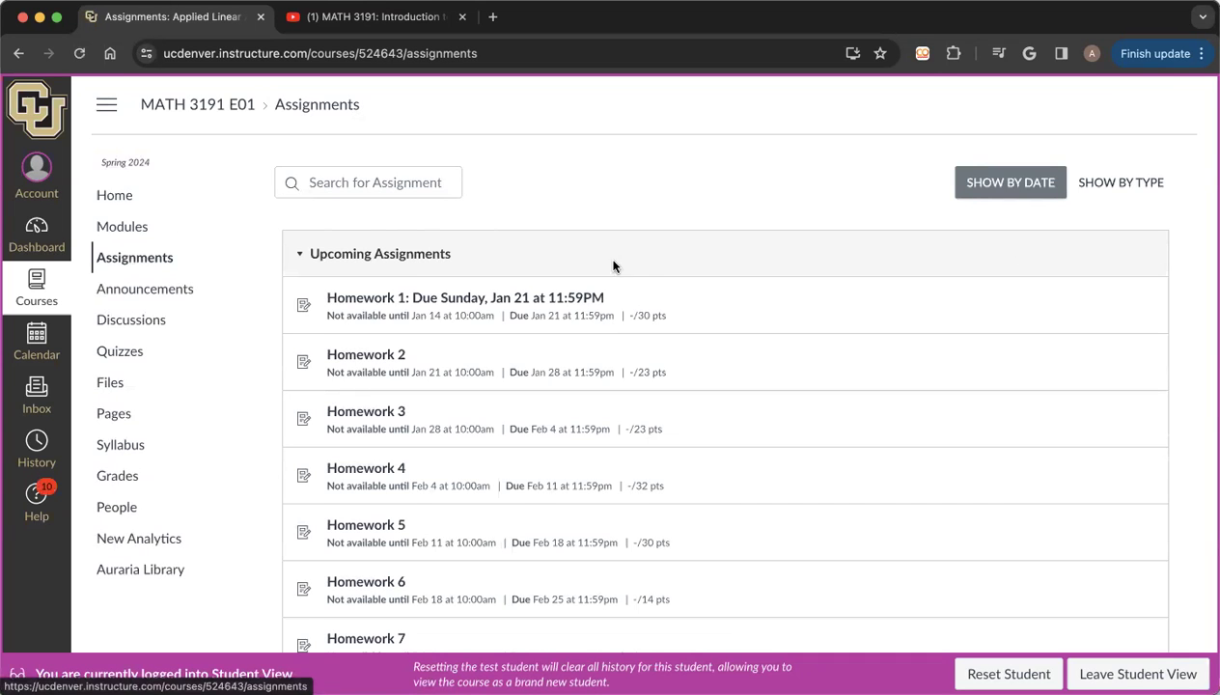
scroll(544, 267, "down", 1)
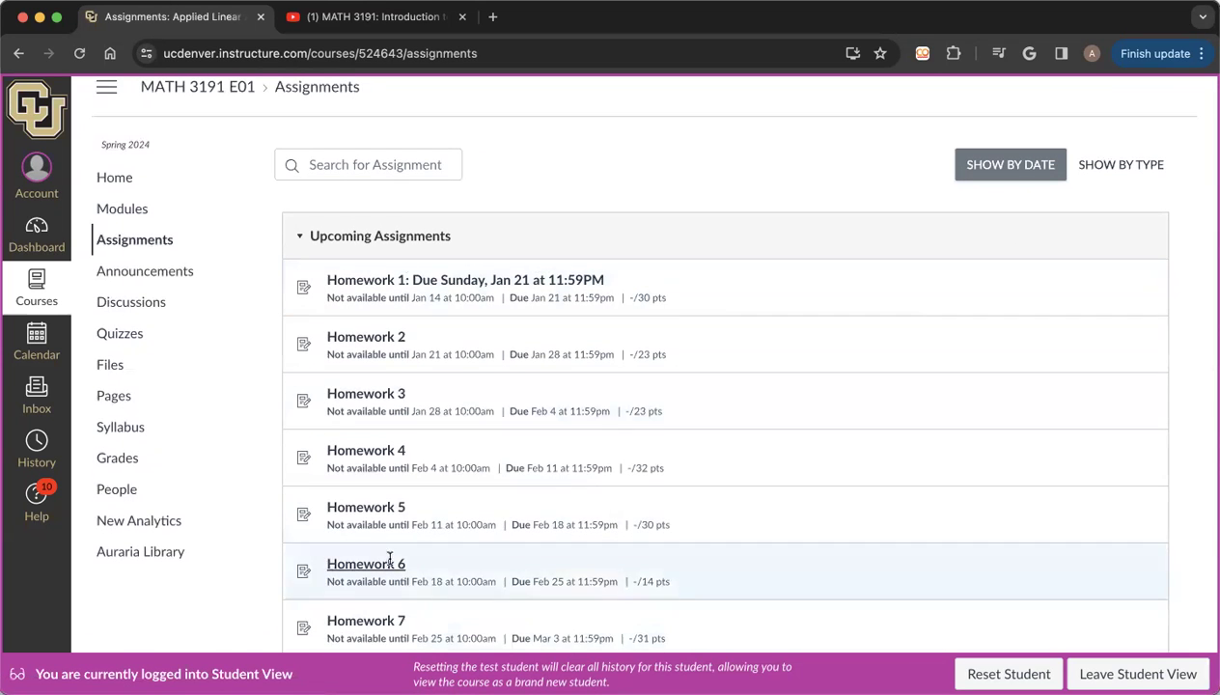
scroll(446, 370, "down", 1)
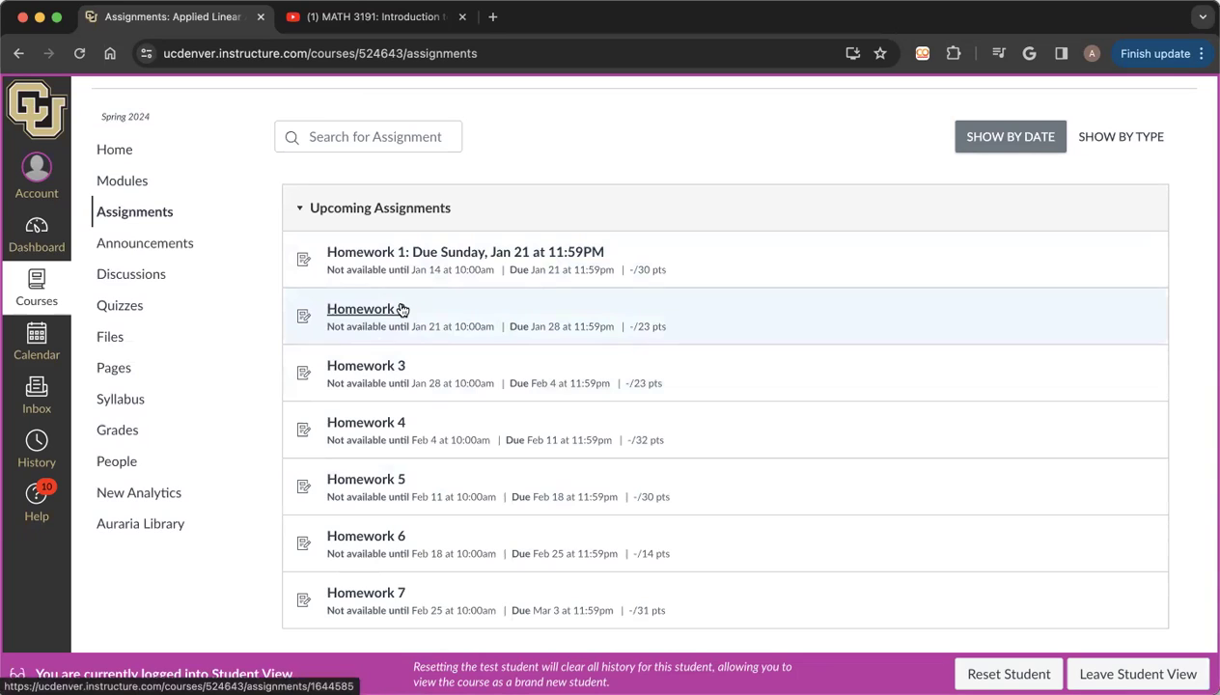
left_click_drag(489, 255, 413, 272)
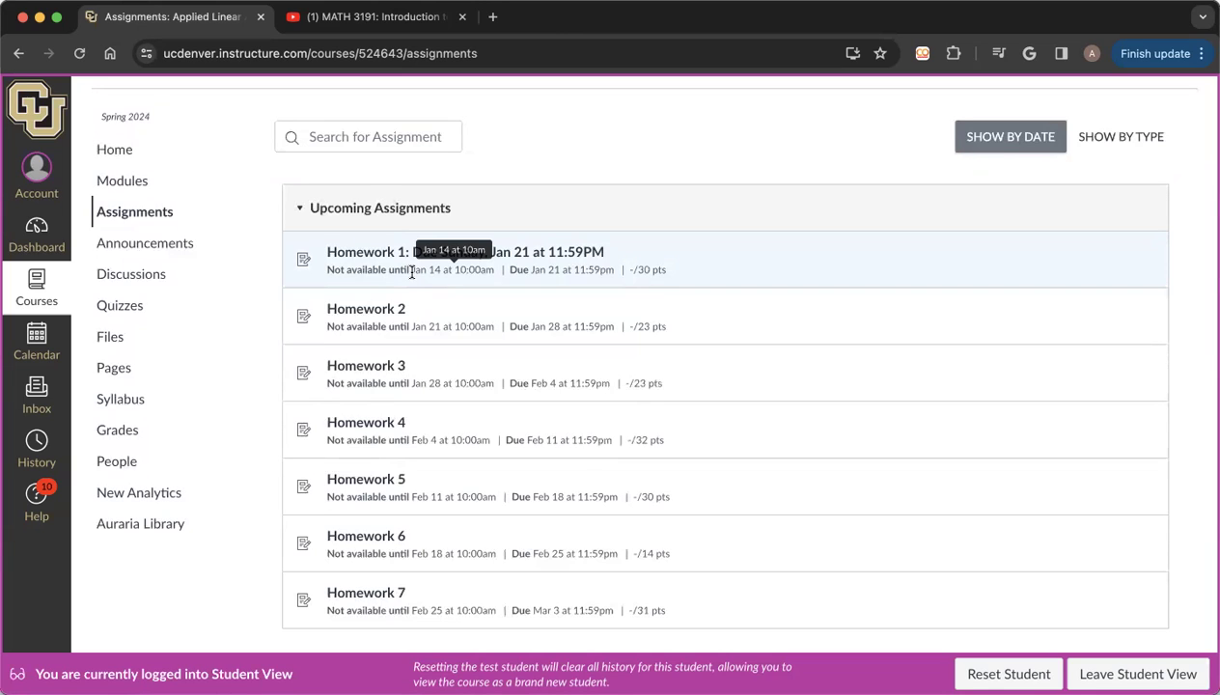
Step: Open the Homework 1 assignment and leave Student View
left_click(393, 251)
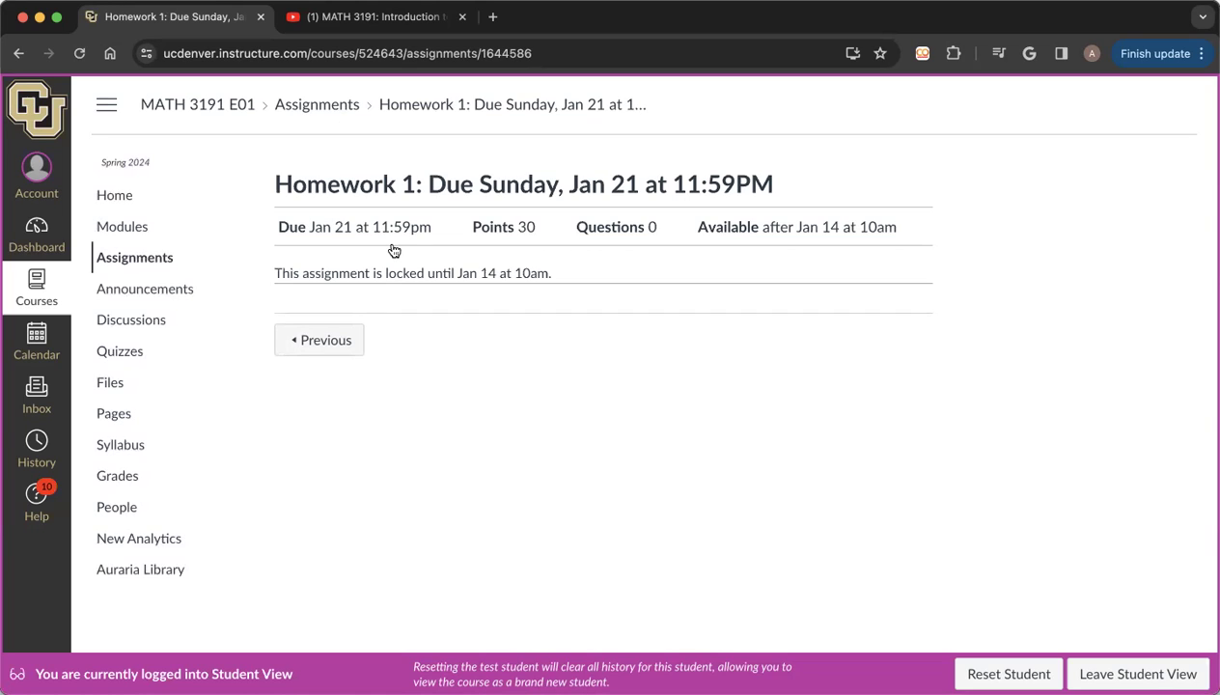
left_click(1138, 674)
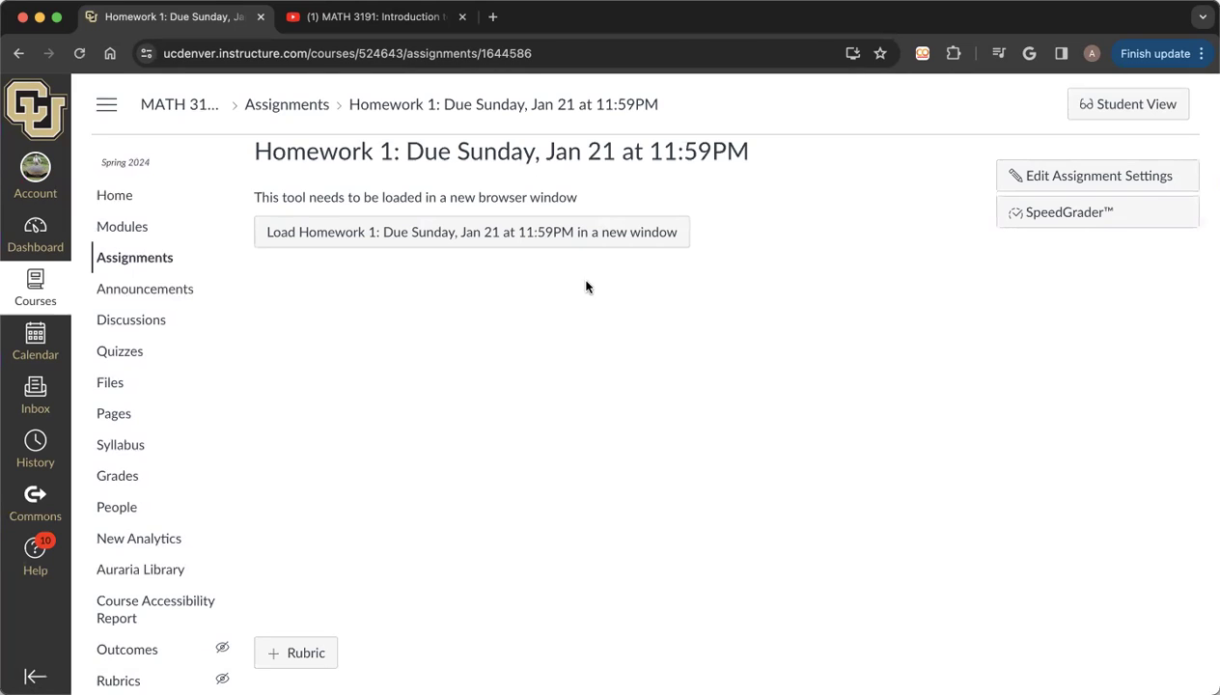
Step: Load Homework 1 in MyOpenMath, highlight its 30 points and due date, and resume it
left_click(550, 238)
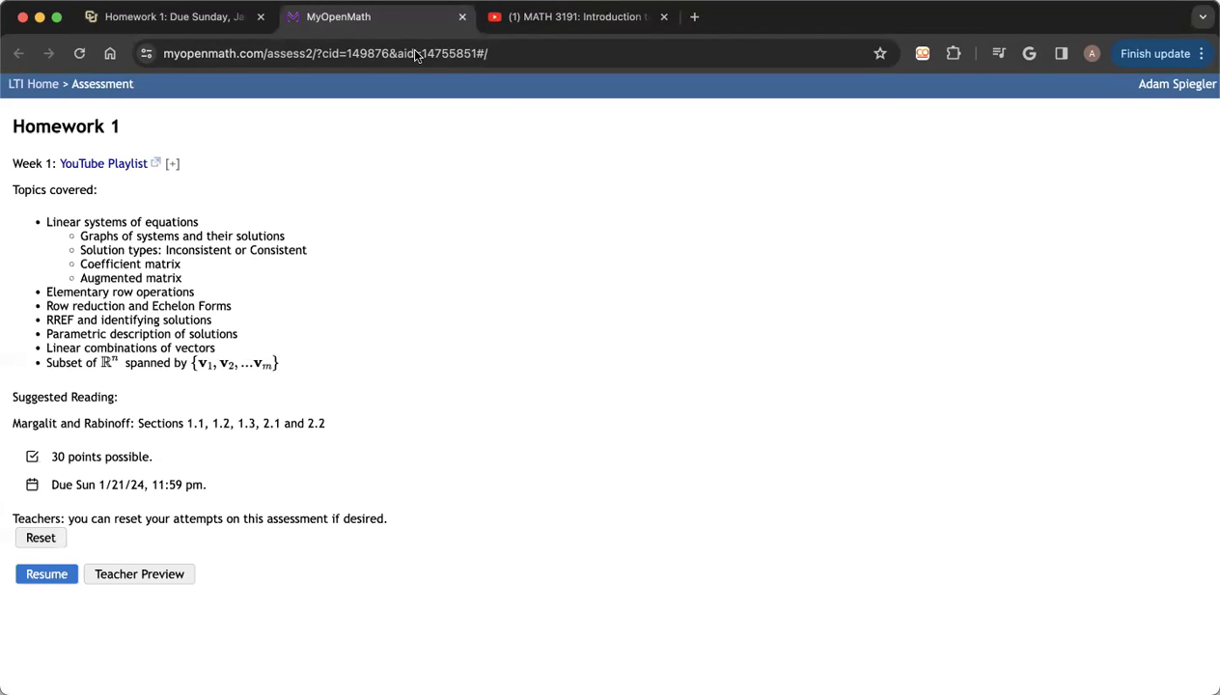
left_click(190, 15)
triple_click(88, 452)
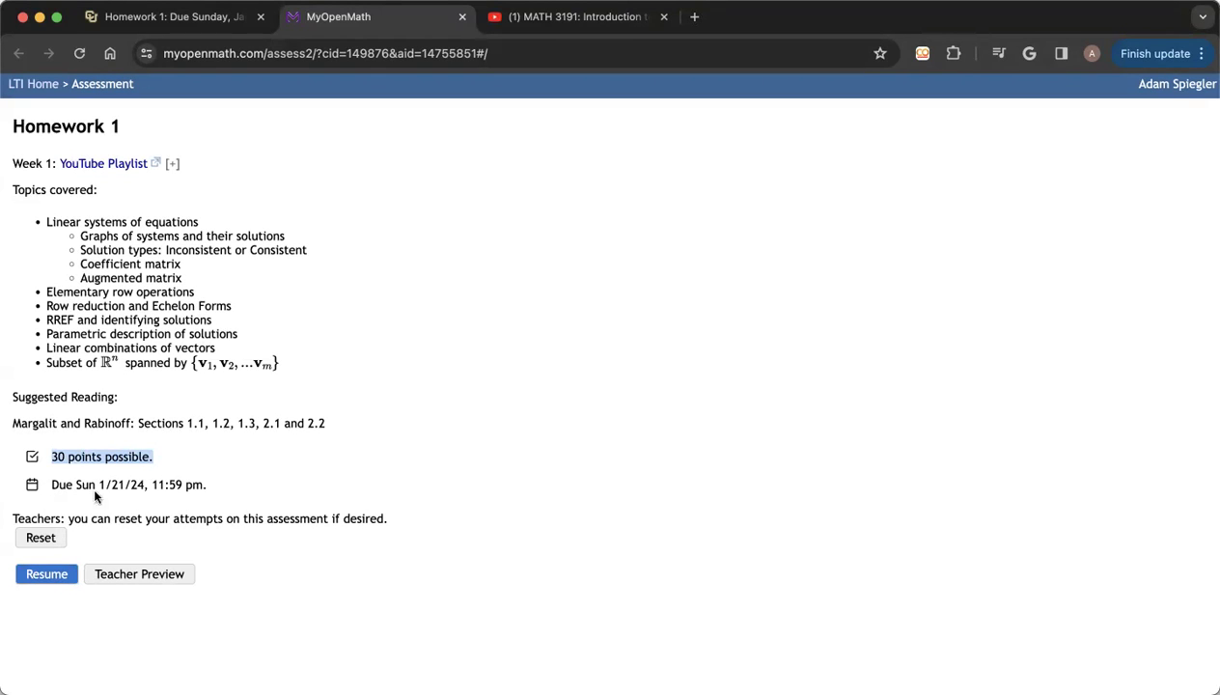
left_click_drag(50, 483, 220, 491)
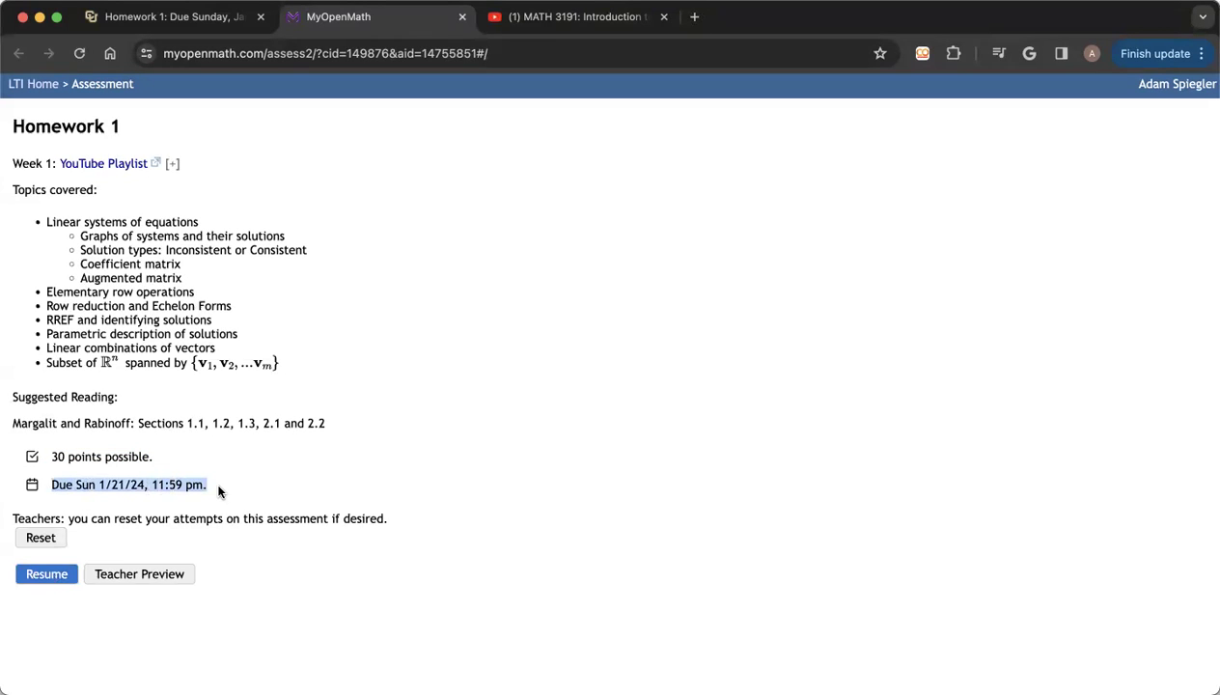
left_click(332, 593)
Step: Resume Homework 1 and look over Question 1
left_click(50, 572)
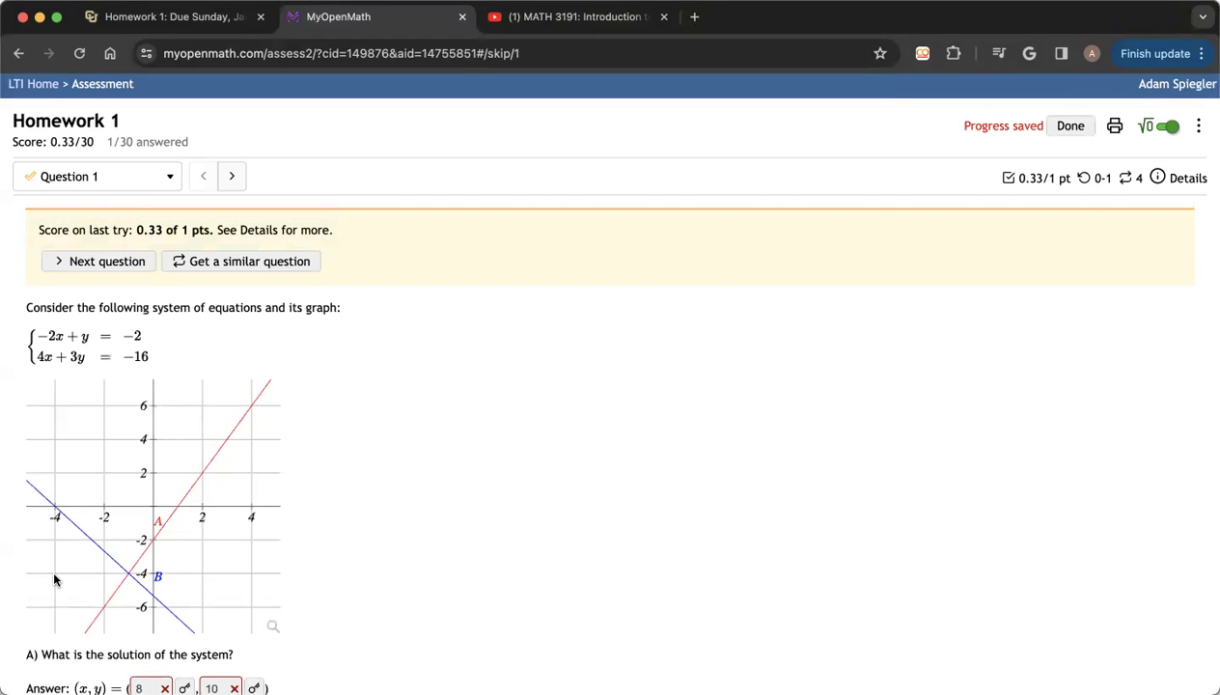
scroll(486, 501, "down", 5)
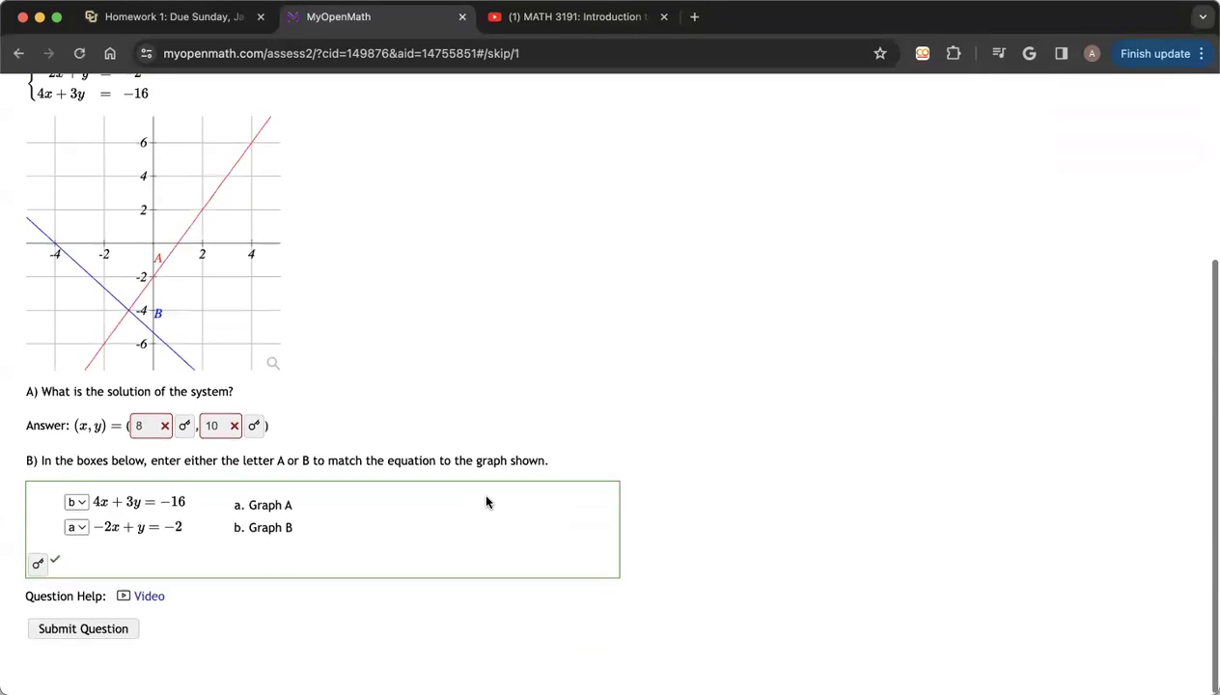
scroll(487, 501, "up", 5)
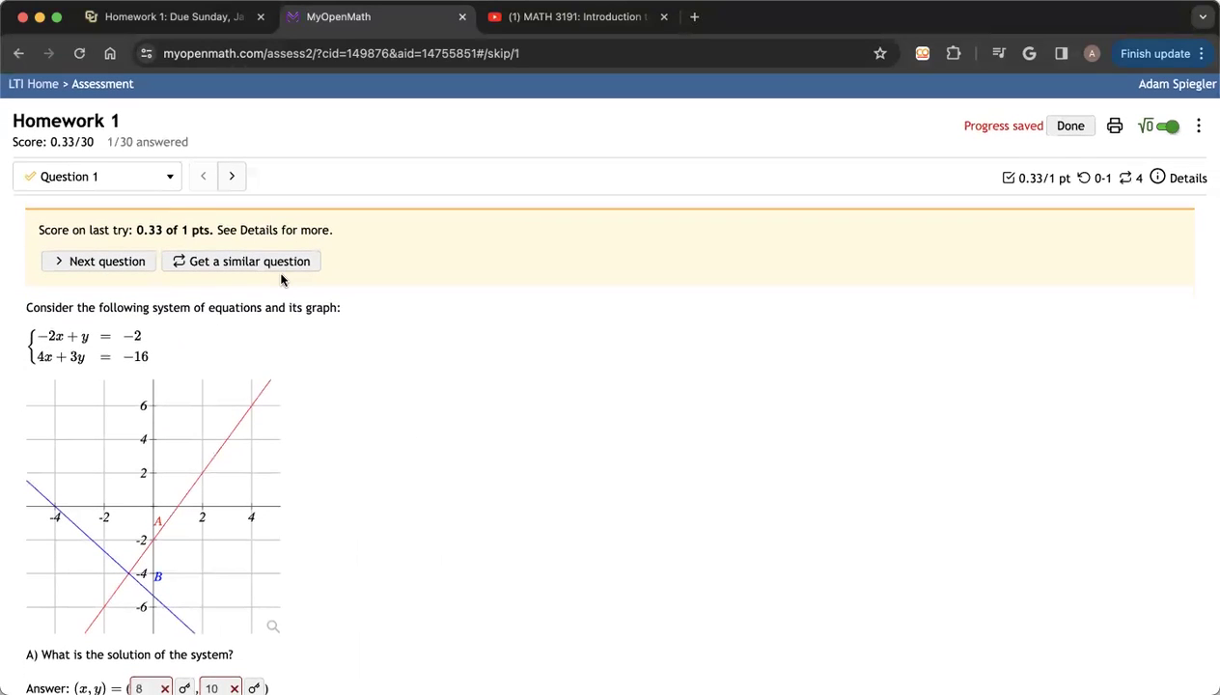
Step: Show the question list and scroll through Questions 1–30 with their scores
left_click(170, 180)
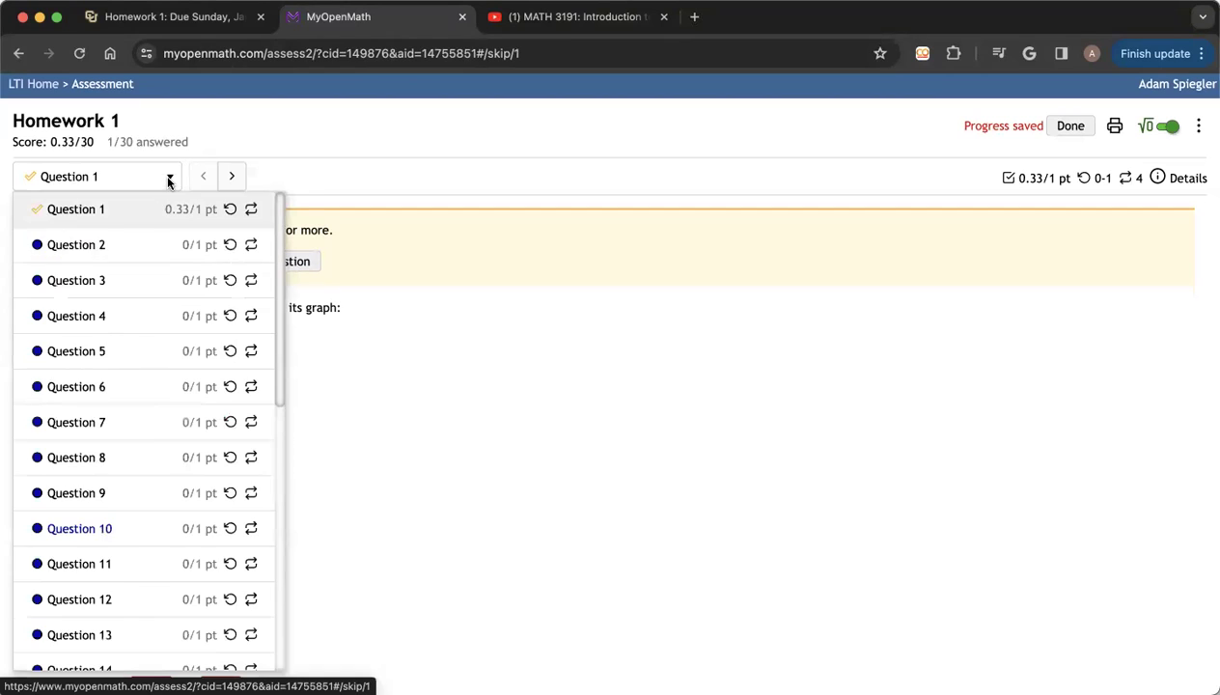
left_click(169, 180)
left_click(169, 180)
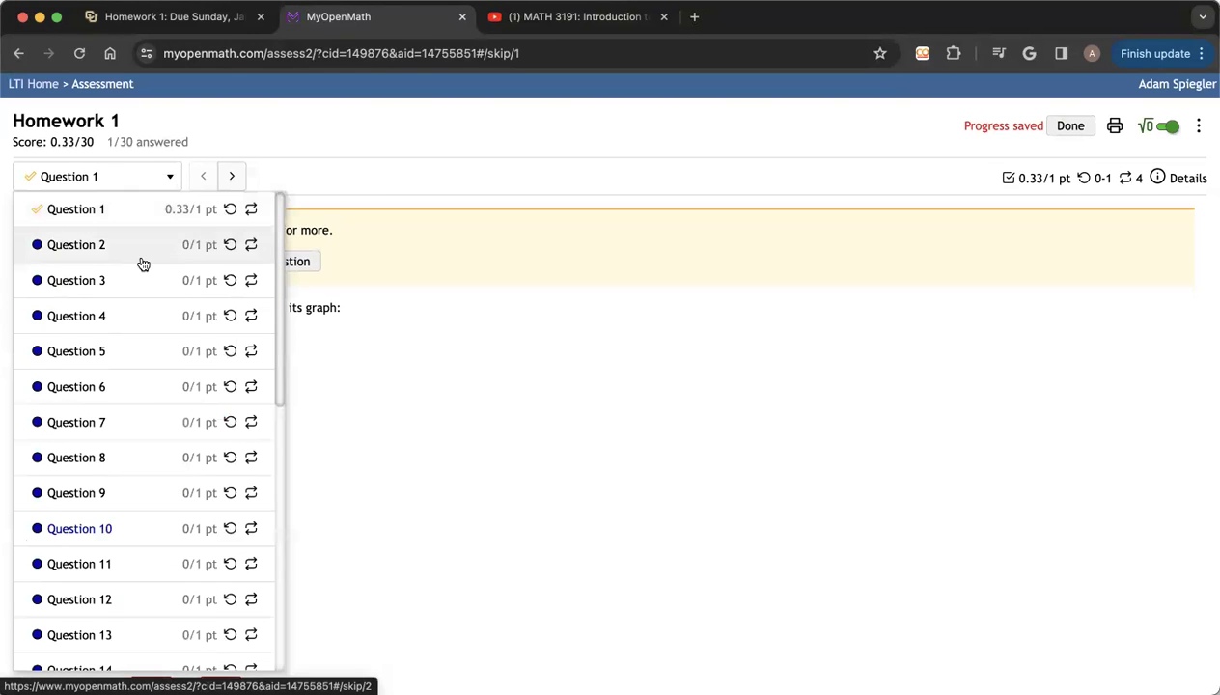
scroll(143, 262, "down", 5)
scroll(143, 263, "down", 6)
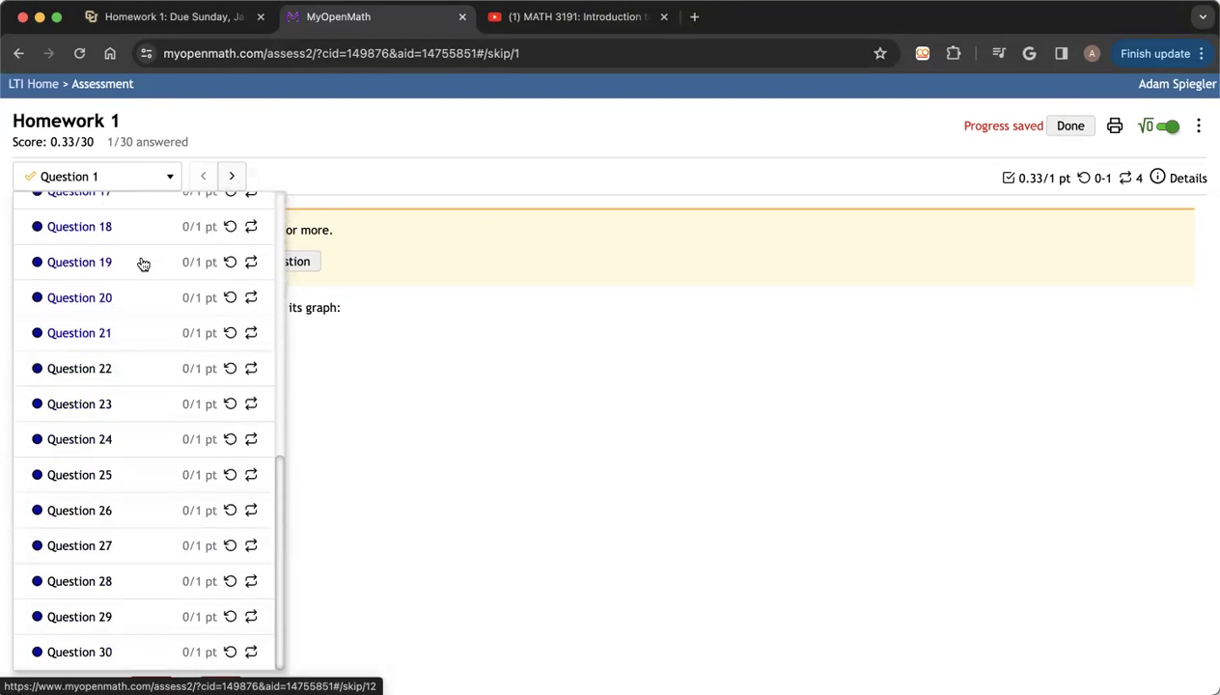
scroll(143, 262, "up", 10)
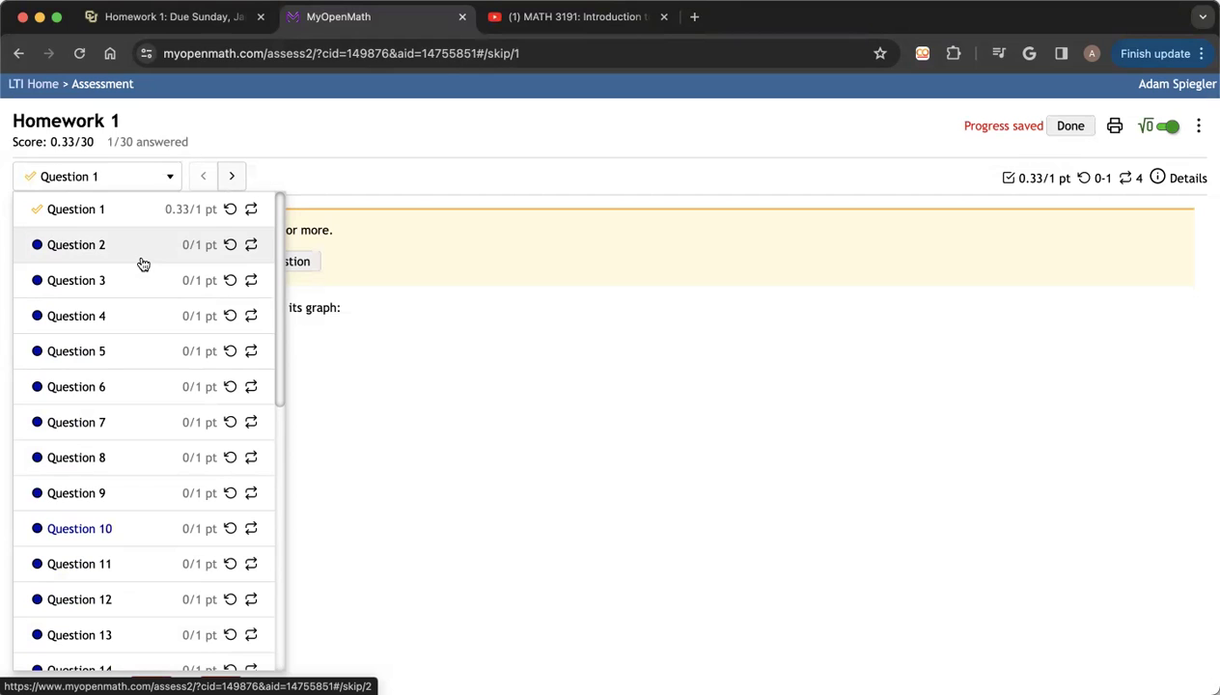
Step: Jump to Question 6 and insert a 2×3 answer matrix plus one column
left_click(93, 384)
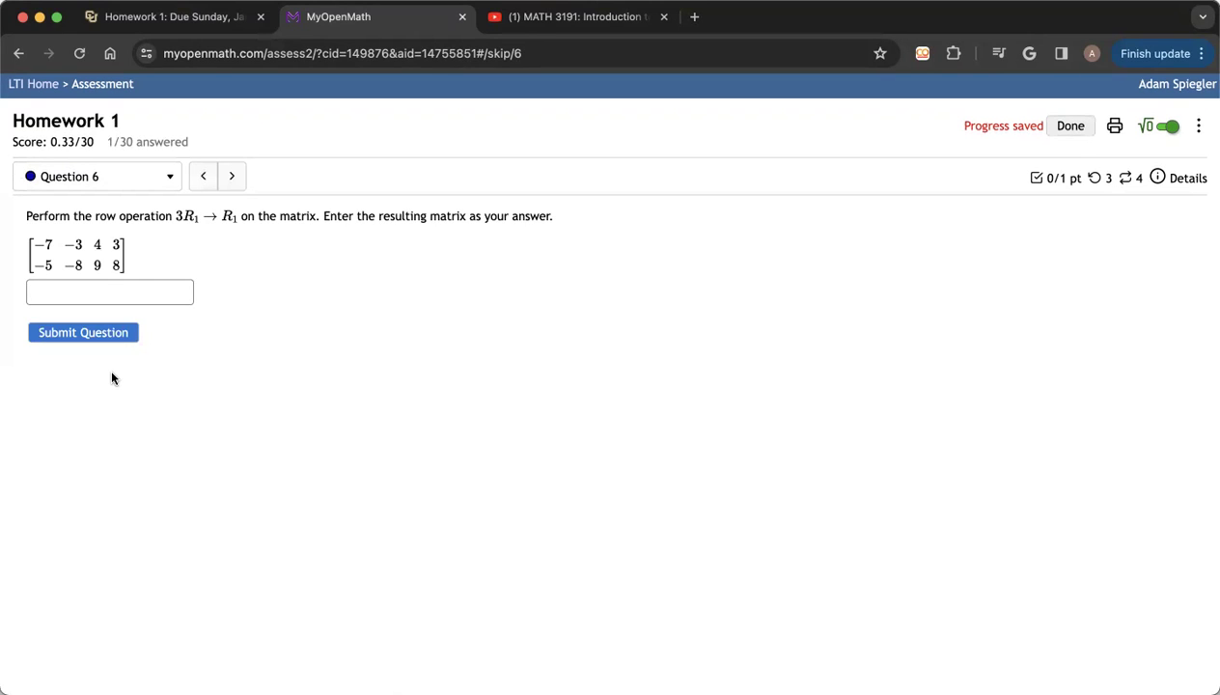
left_click(125, 301)
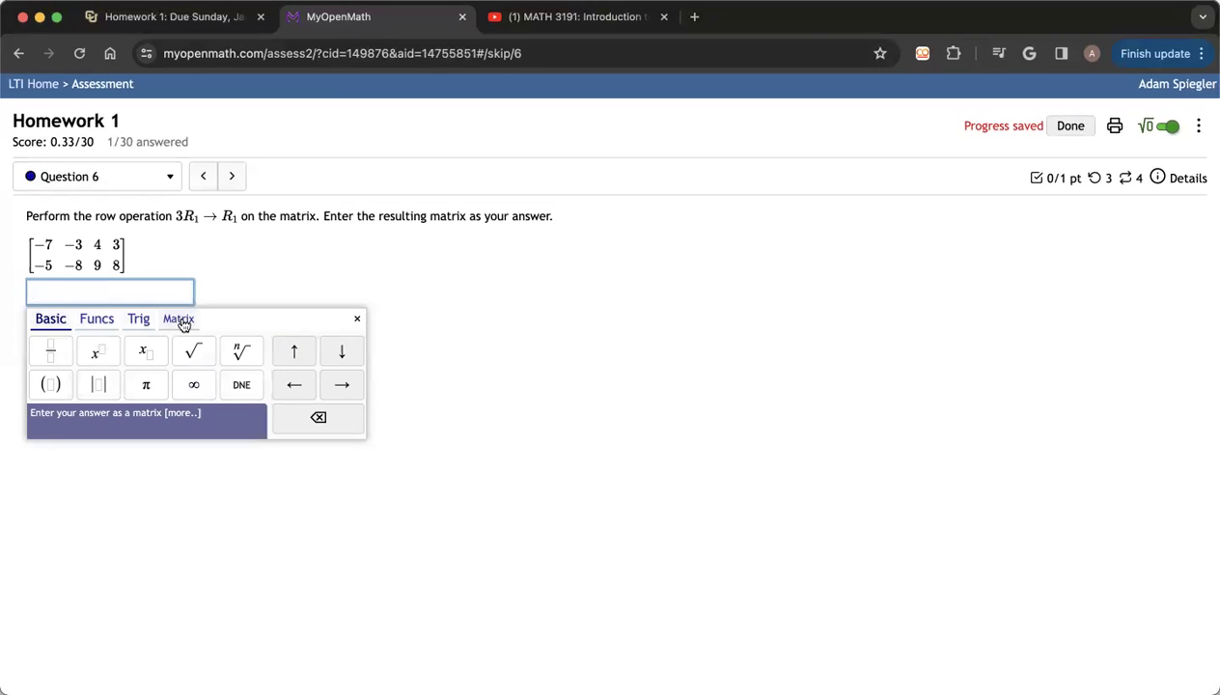
left_click(180, 319)
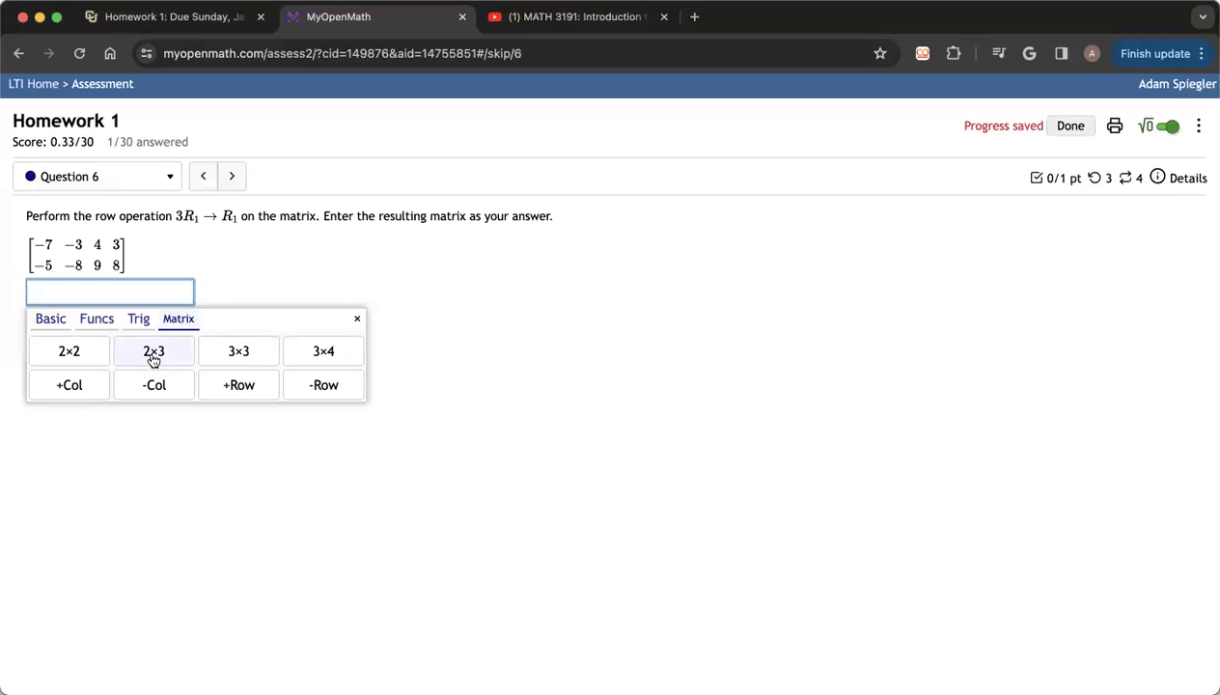
left_click(154, 354)
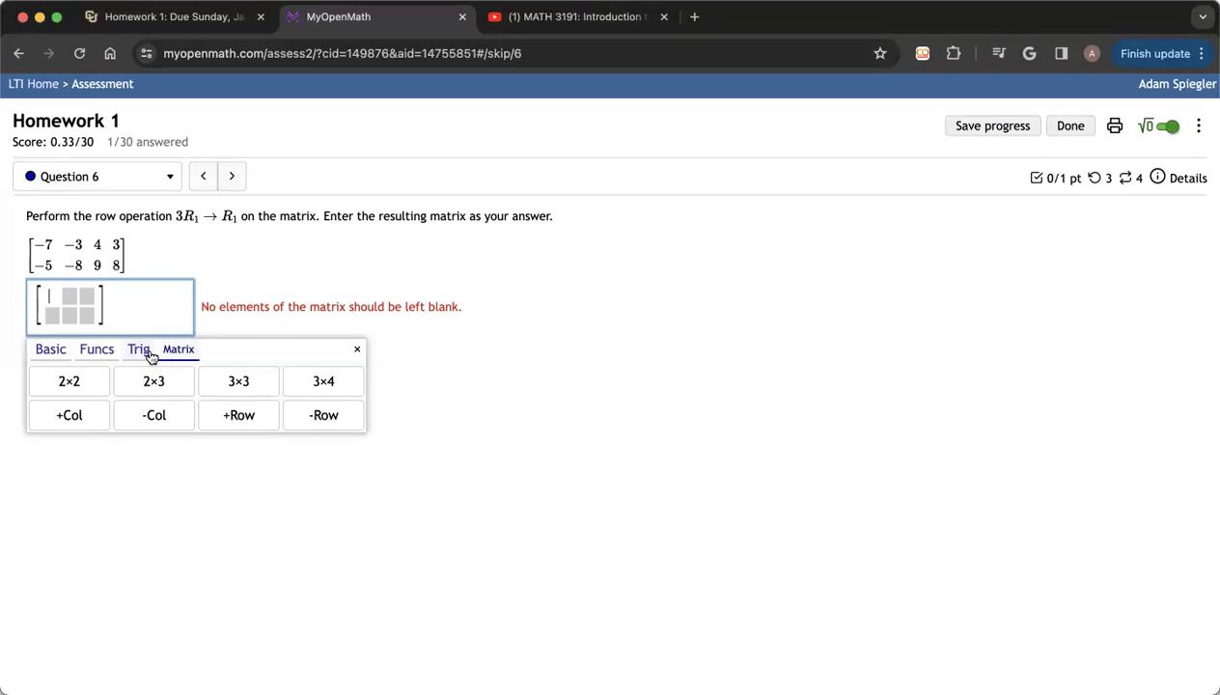
left_click(77, 415)
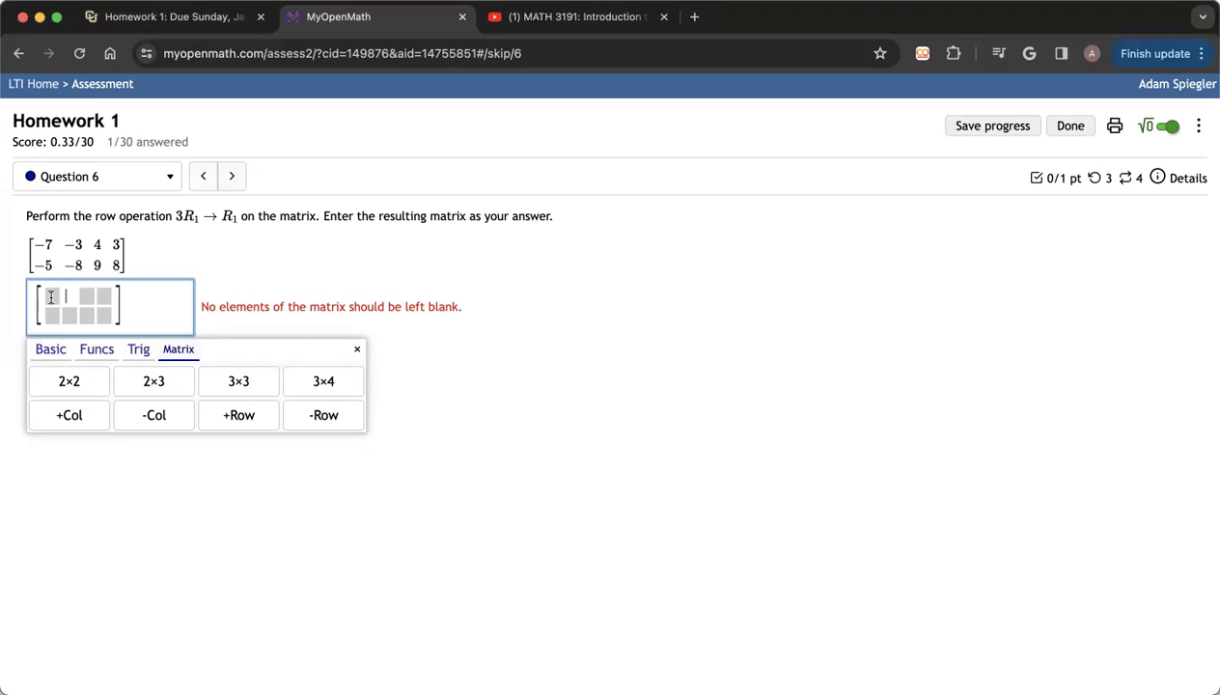
Step: Fill the matrix's top row with 4, 1, 5, −4
left_click(50, 298)
type("4")
key("Tab")
type("1")
key("Tab")
type("5-4")
Step: Fill the bottom row with 2, 3, 4, 5, removing a stray 6
key("Tab")
type("2")
key("Tab")
type("3")
key("Tab")
type("4")
key("Tab")
type("56")
key("BackSpace")
Step: Submit the matrix, then change the last entry from 5 to 6 and resubmit
left_click(598, 393)
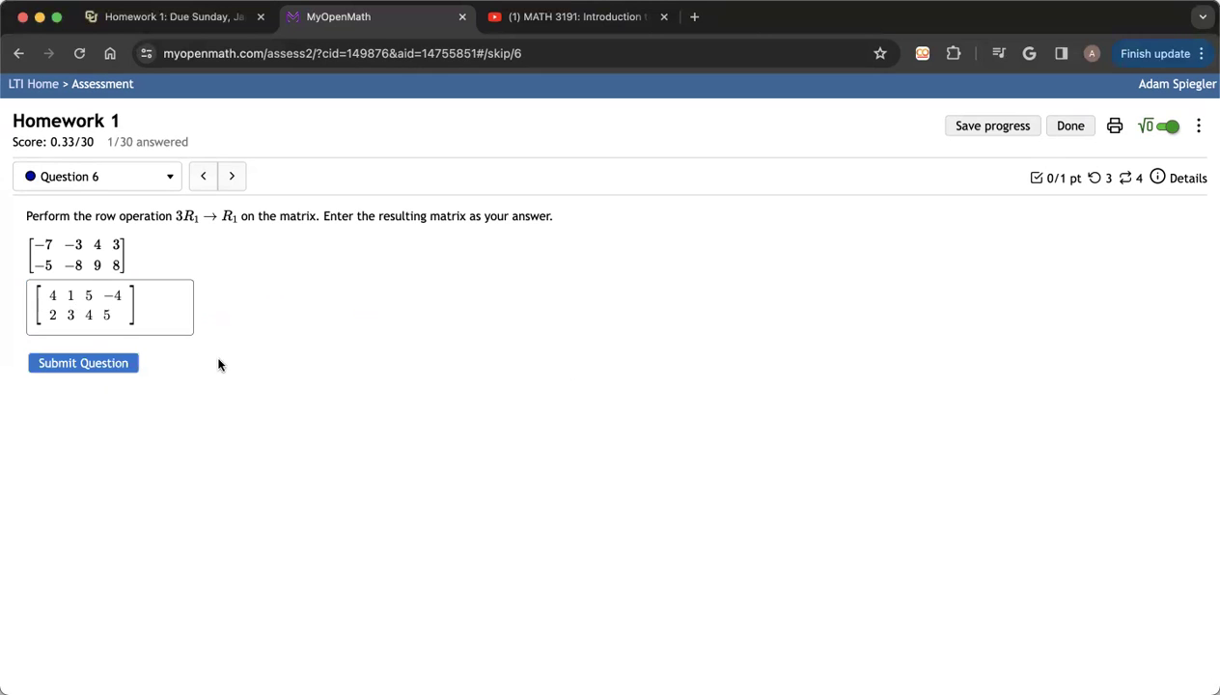
left_click(101, 363)
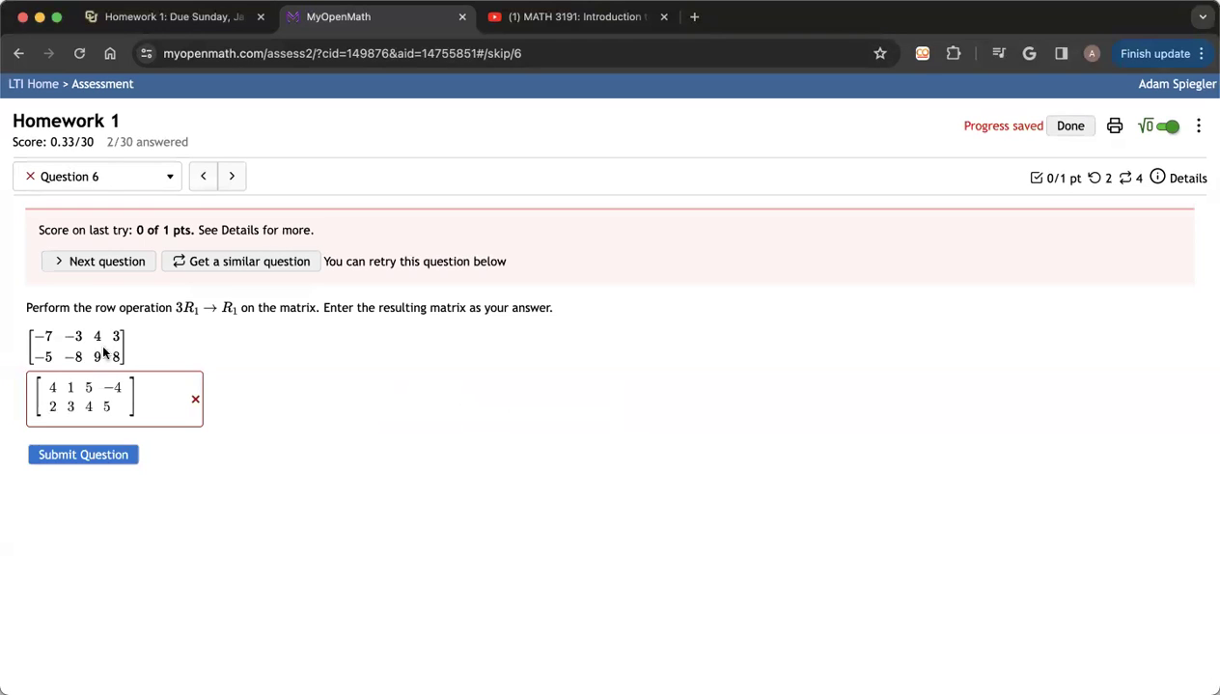
left_click(85, 401)
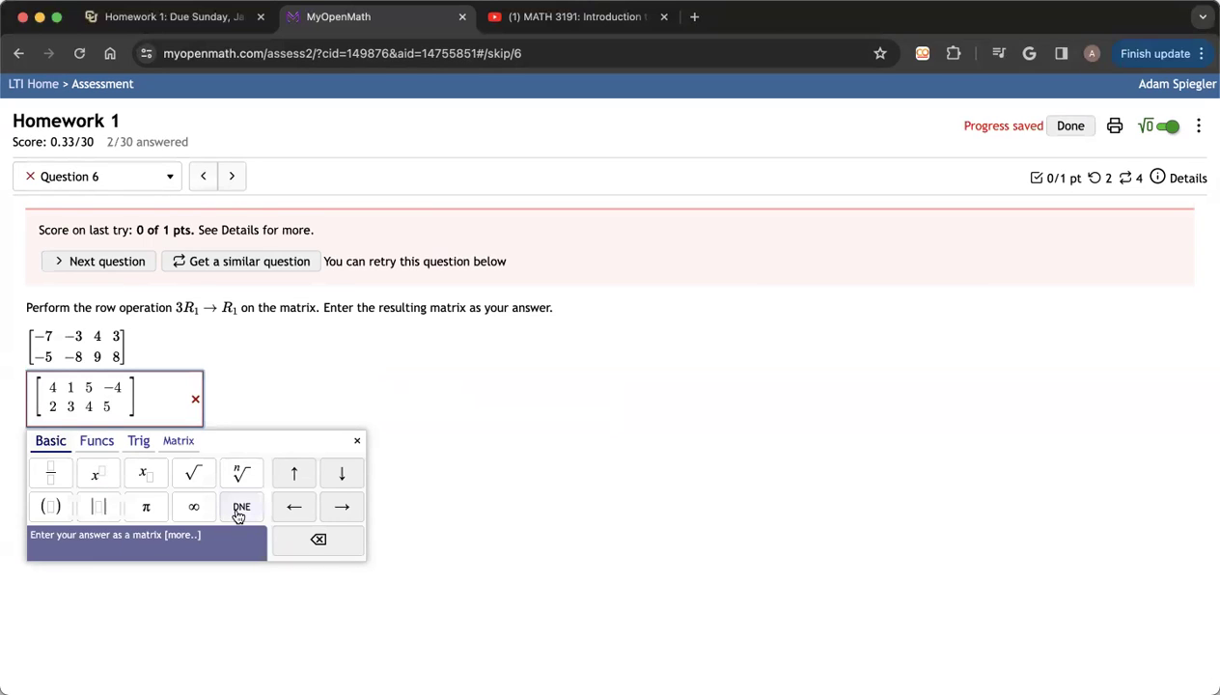
key("BackSpace")
type("6")
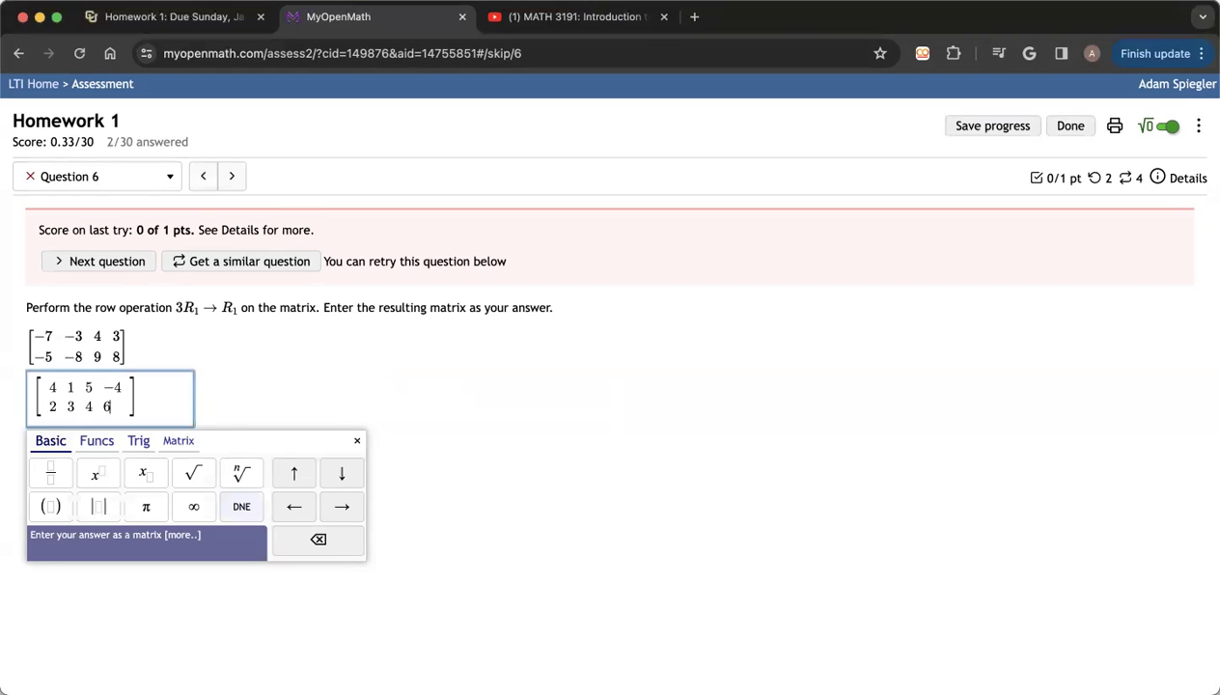
left_click(473, 385)
left_click(103, 455)
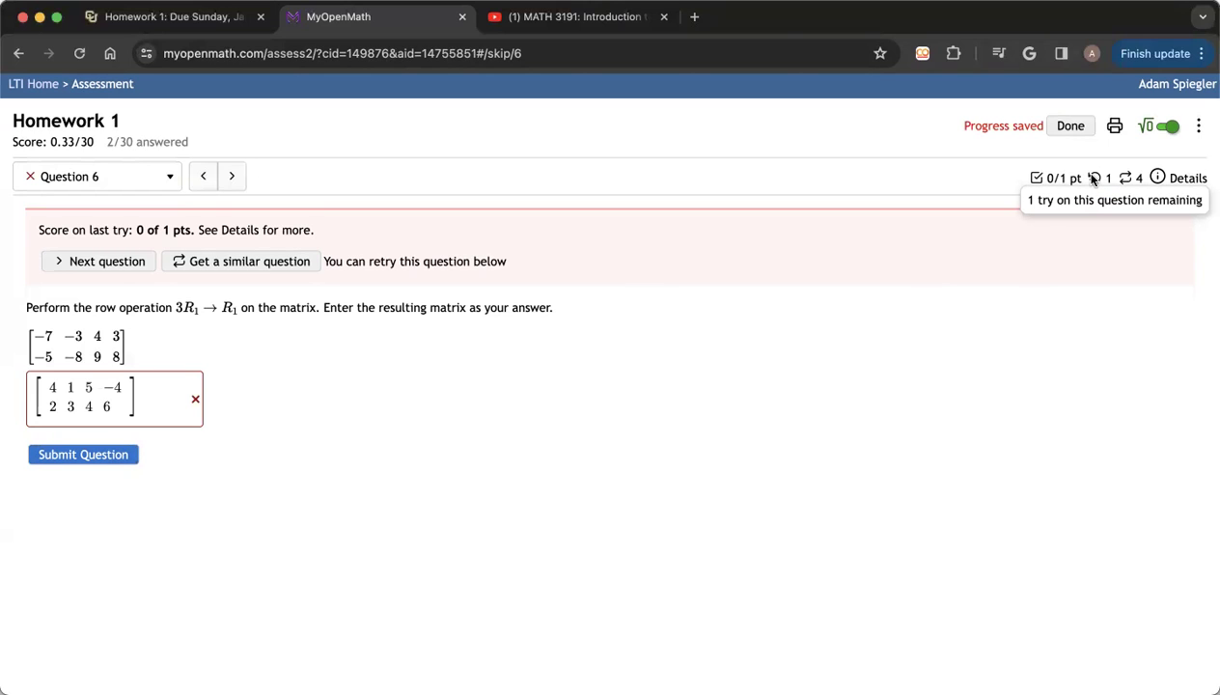
Step: Remove the minus from −4 and submit again, graded 0 of 1
left_click(89, 392)
key("BackSpace")
left_click(715, 453)
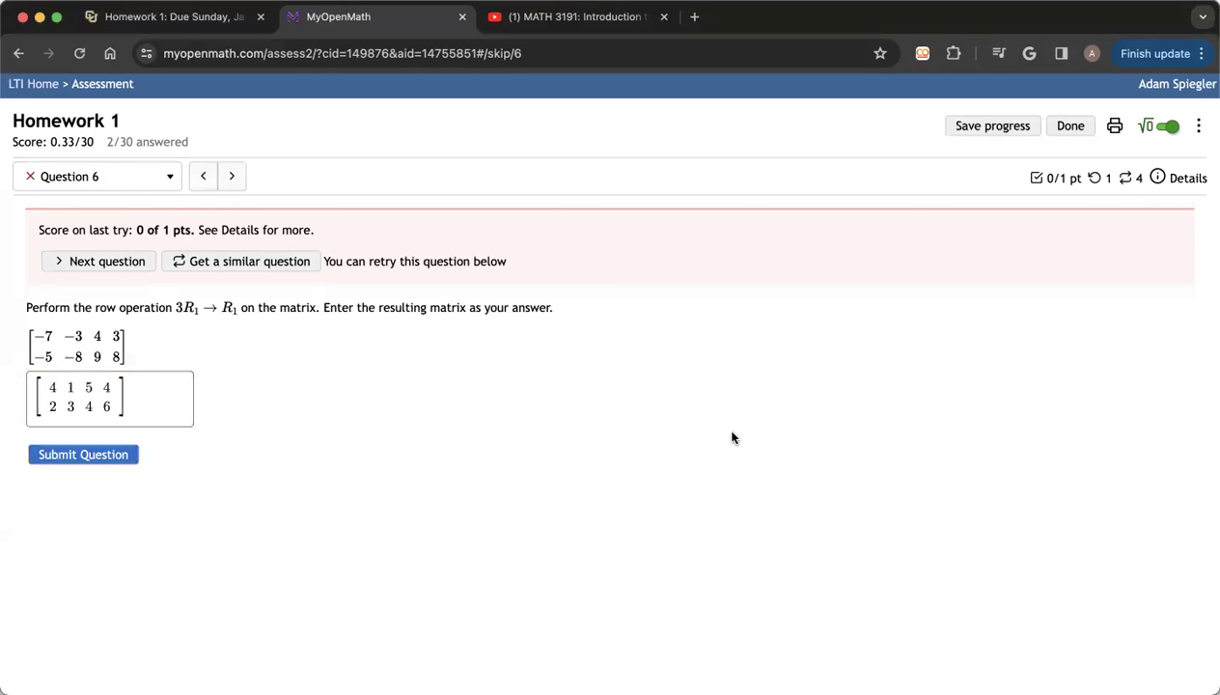
left_click(83, 455)
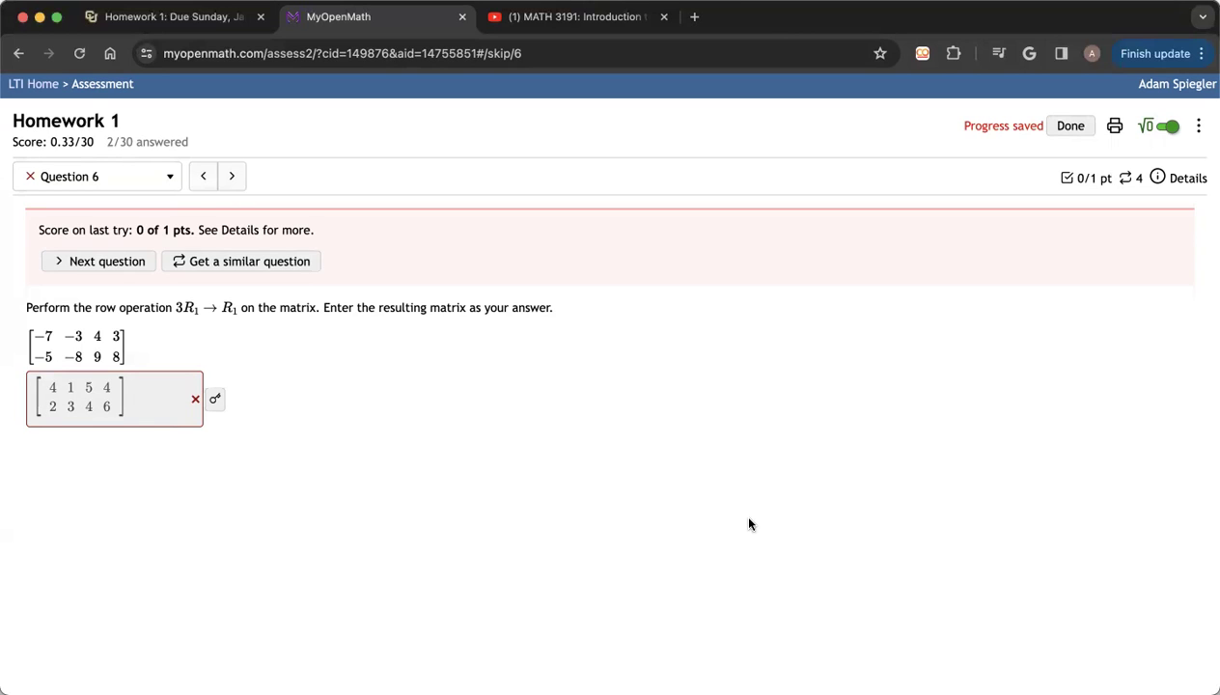
Step: Load a similar Question 6 and insert a blank 2×3 answer matrix with added columns
left_click(238, 263)
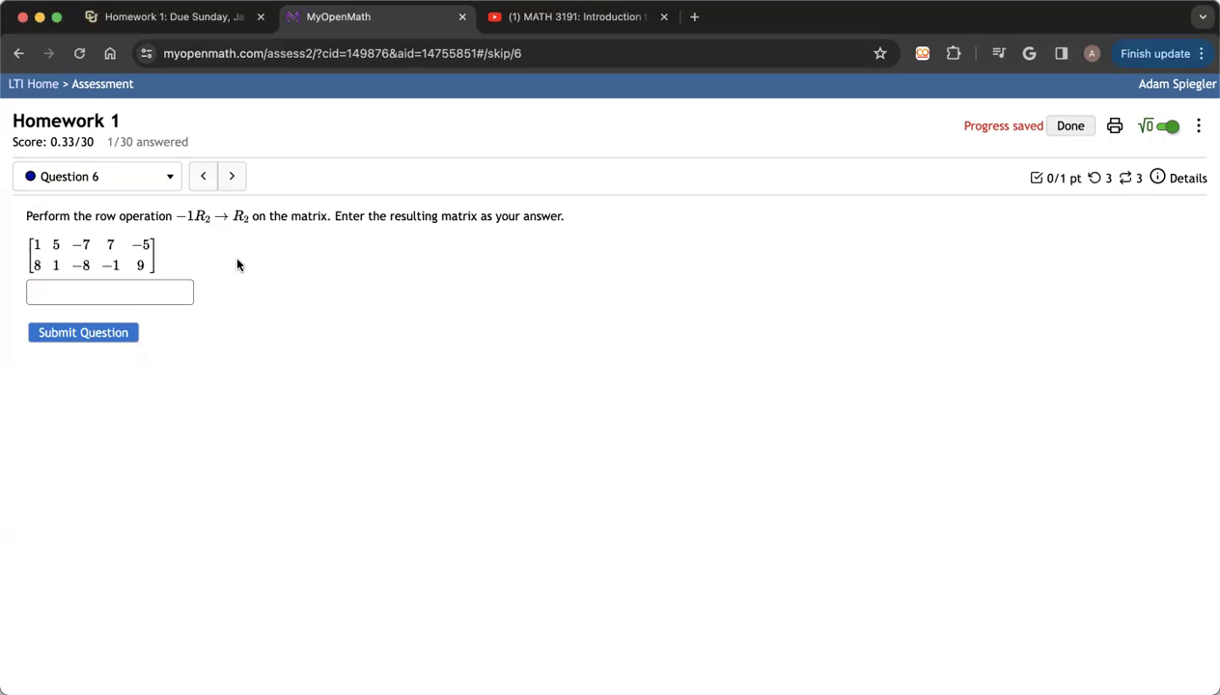
left_click(137, 282)
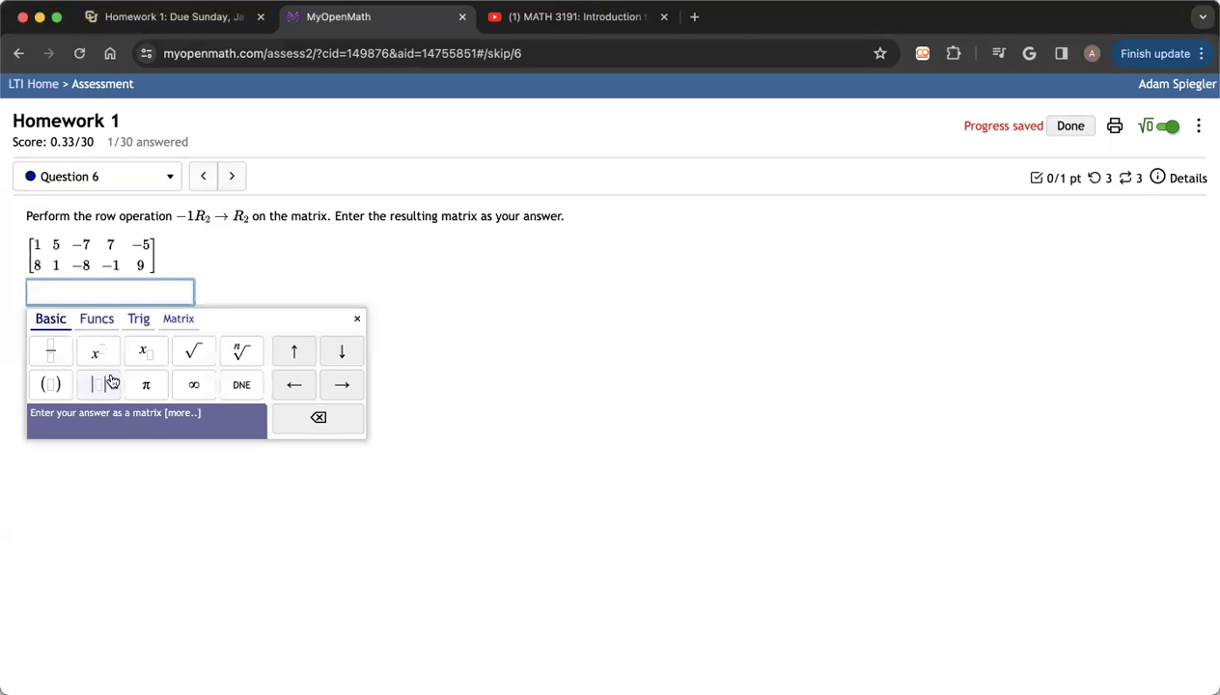
left_click(177, 319)
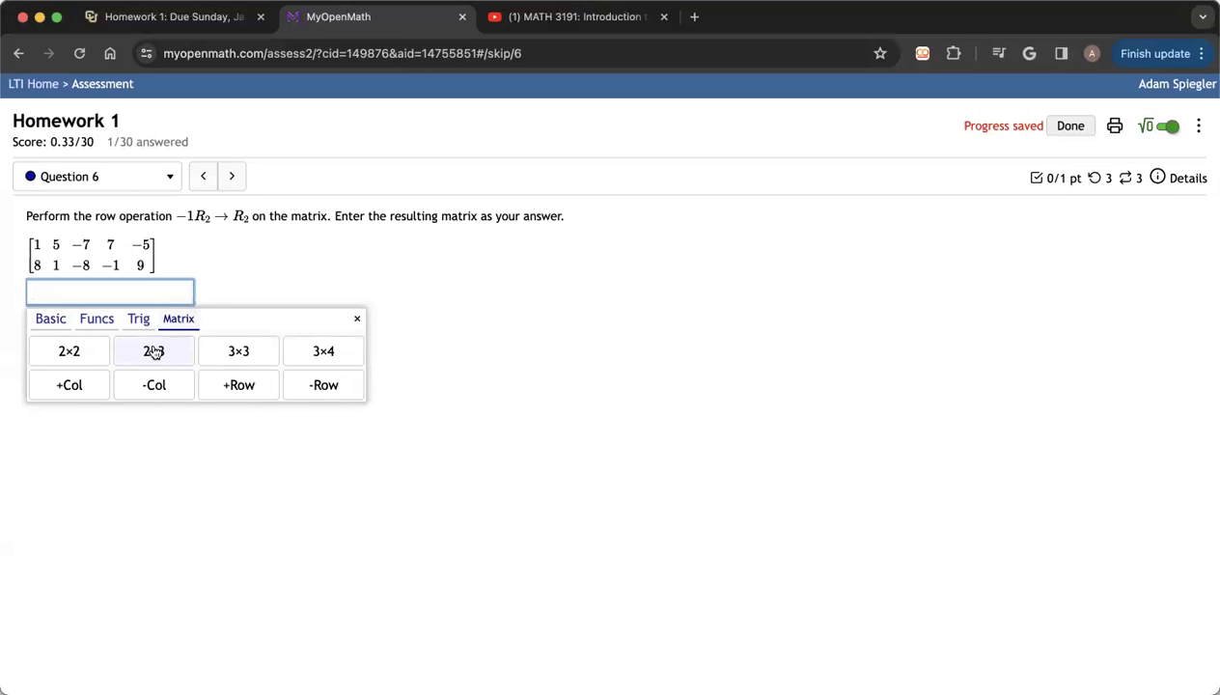
left_click(153, 351)
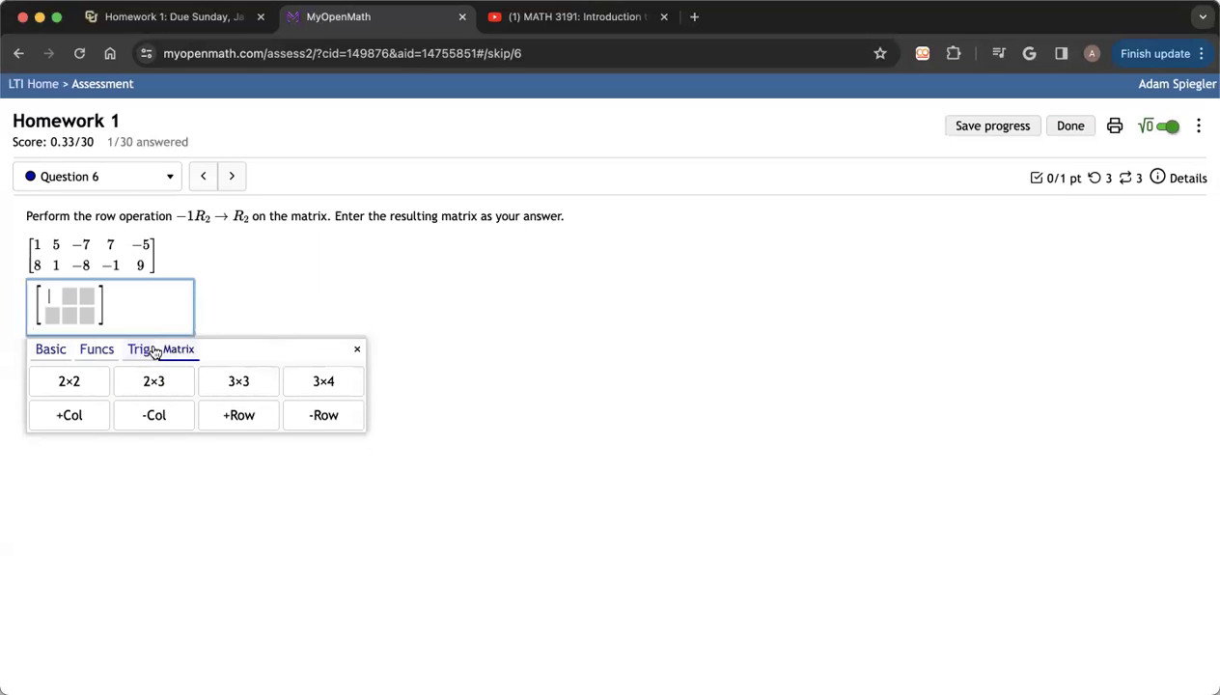
left_click(47, 419)
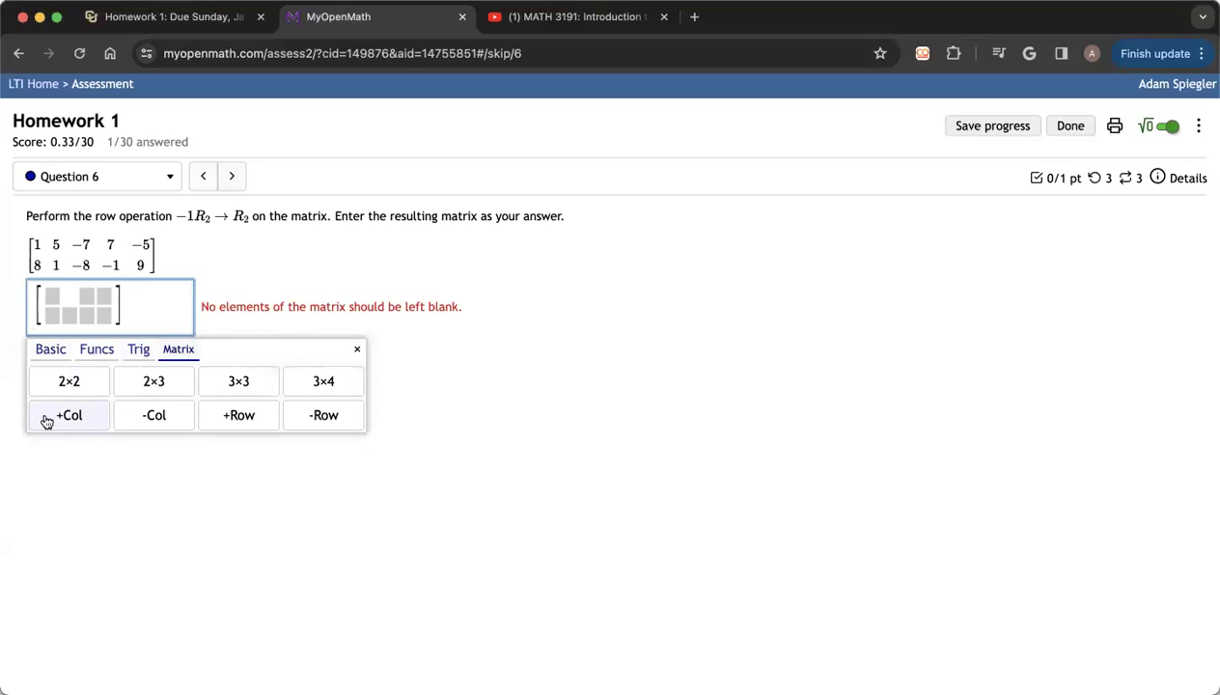
left_click(70, 416)
Step: Partly fill the matrix with 3, 1 on top and 3, 4 below
left_click(53, 298)
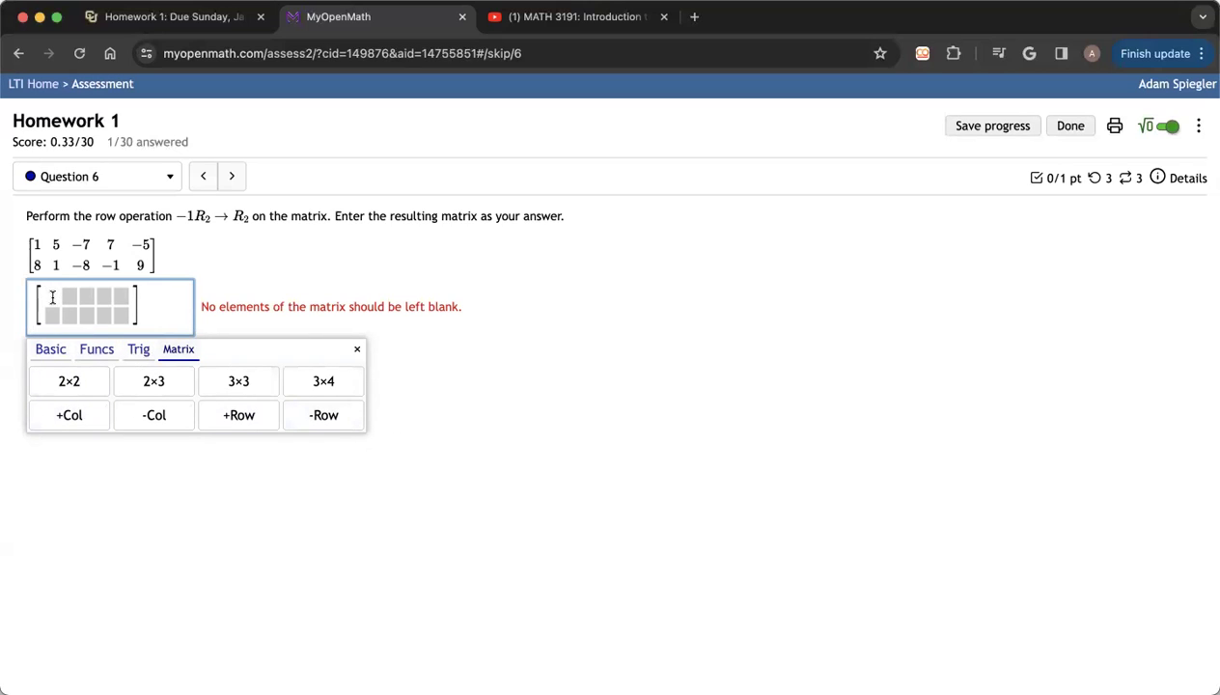
type("3")
left_click(104, 314)
type("4")
left_click(104, 295)
type("1")
left_click(75, 315)
type("-")
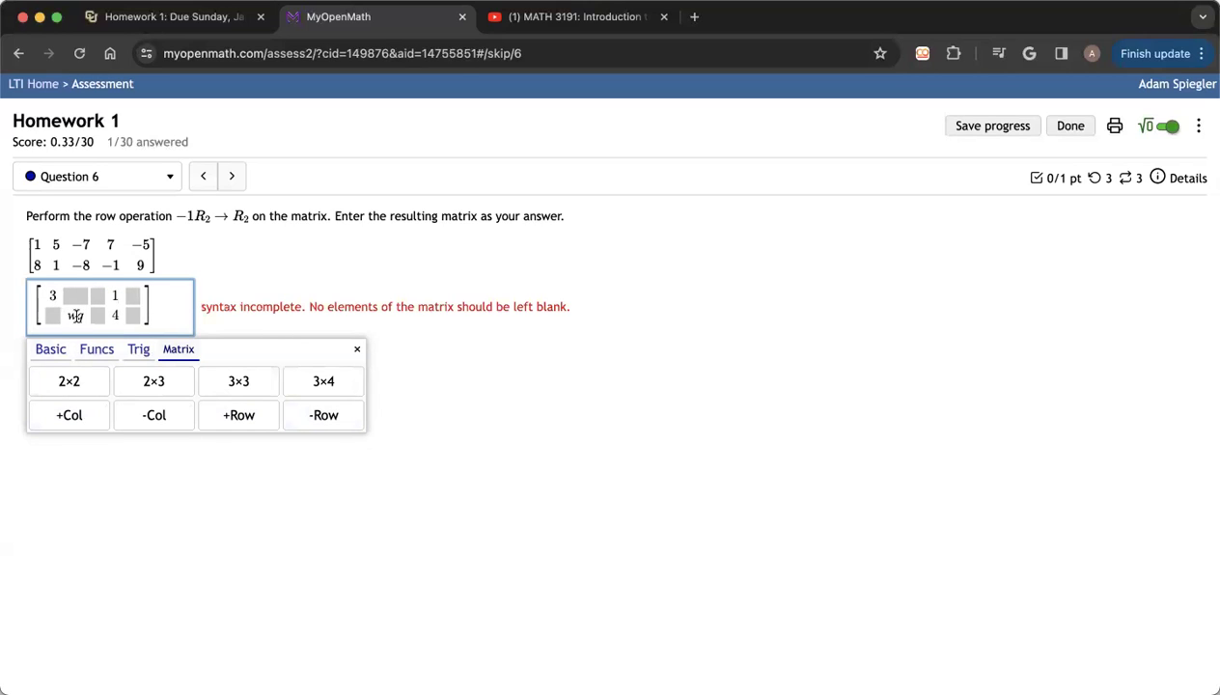
key("BackSpace")
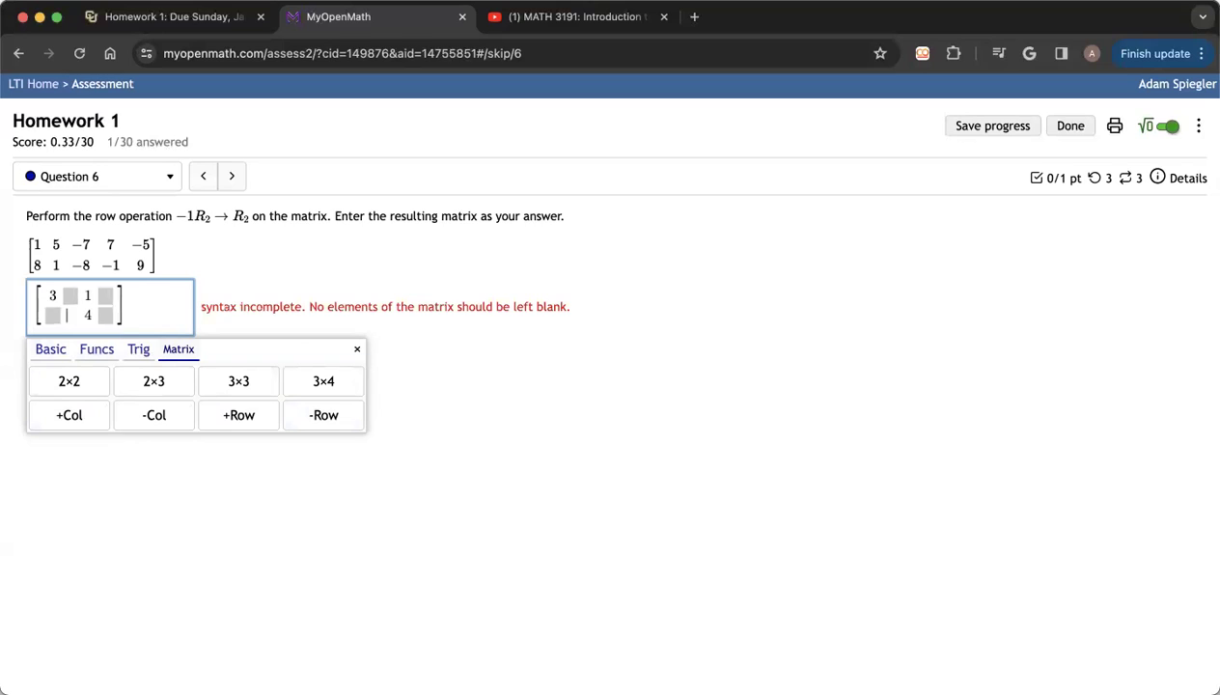
type("3")
left_click(108, 297)
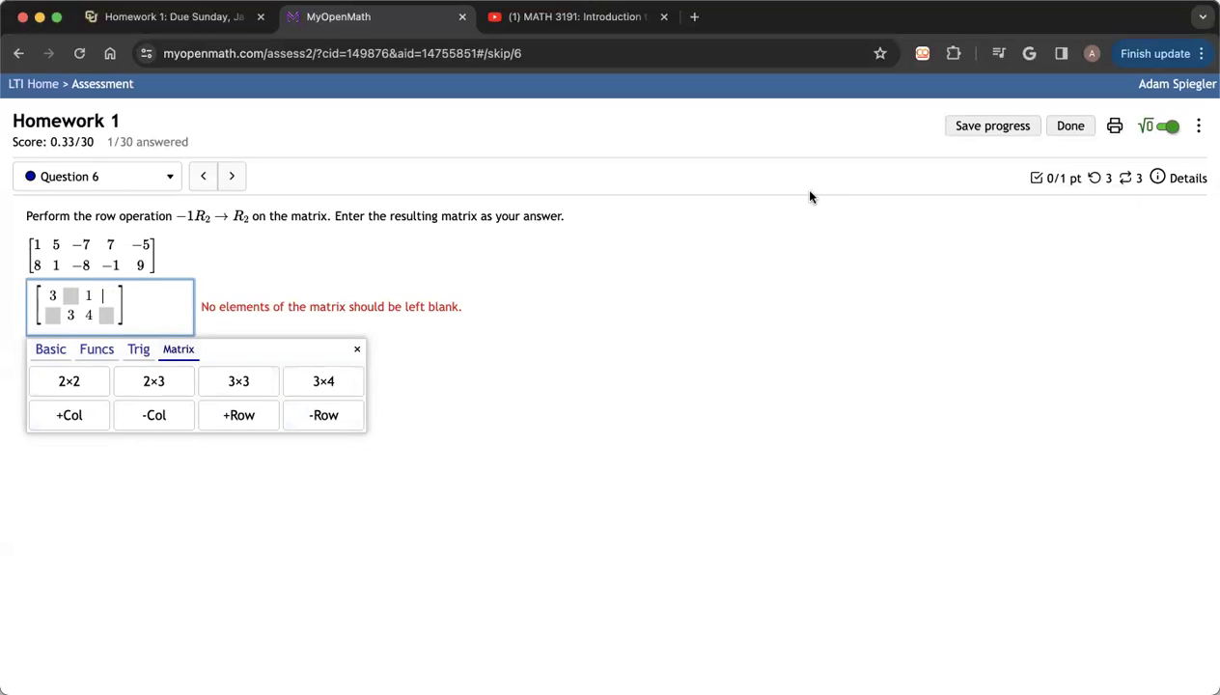
left_click(472, 302)
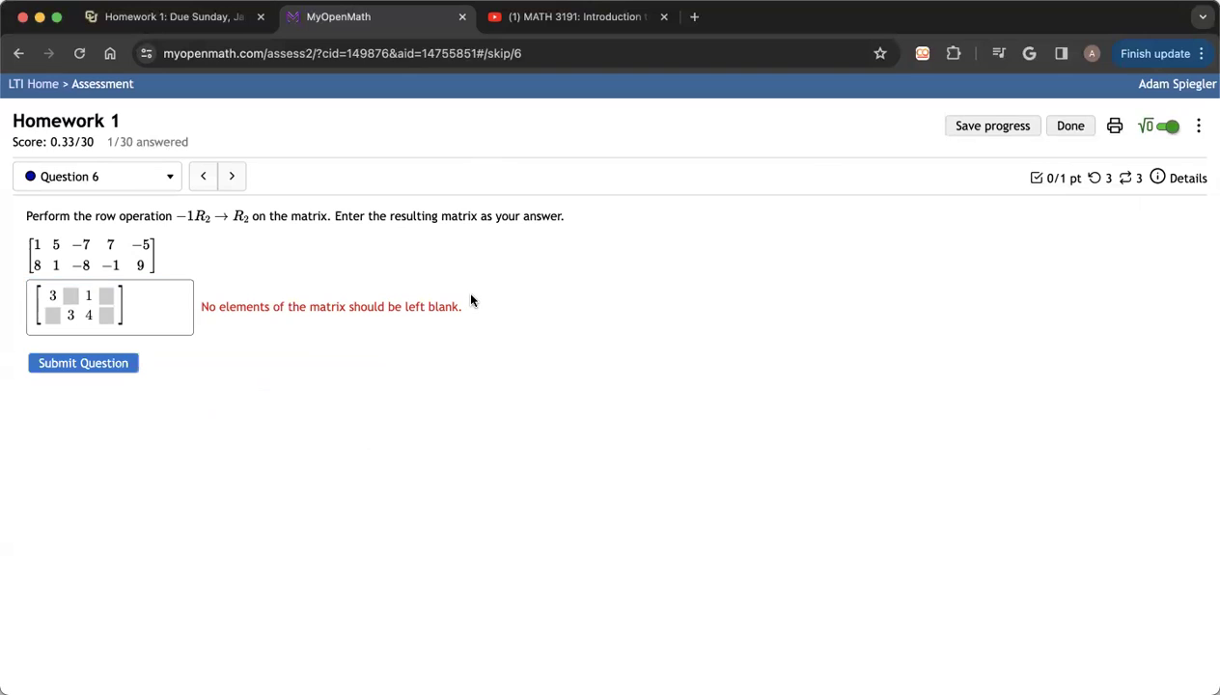
Step: Submit the partial matrix, graded 0 of 1, and load another similar Question 6
left_click(108, 371)
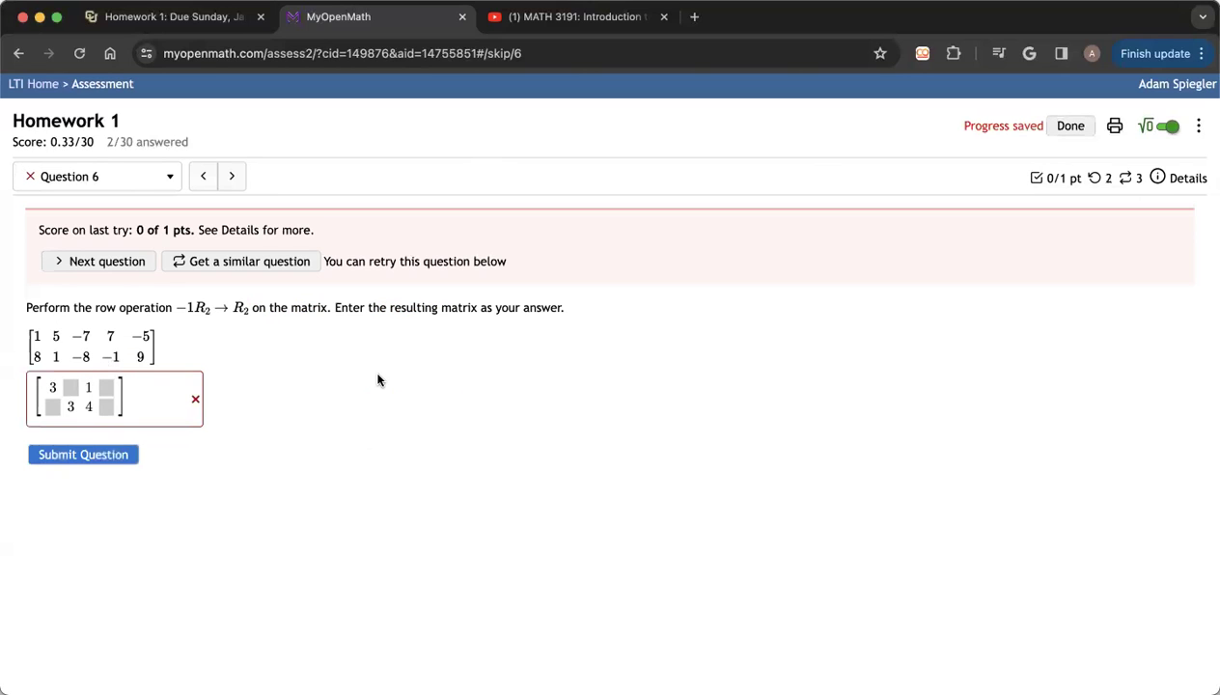
mouse_move(1098, 185)
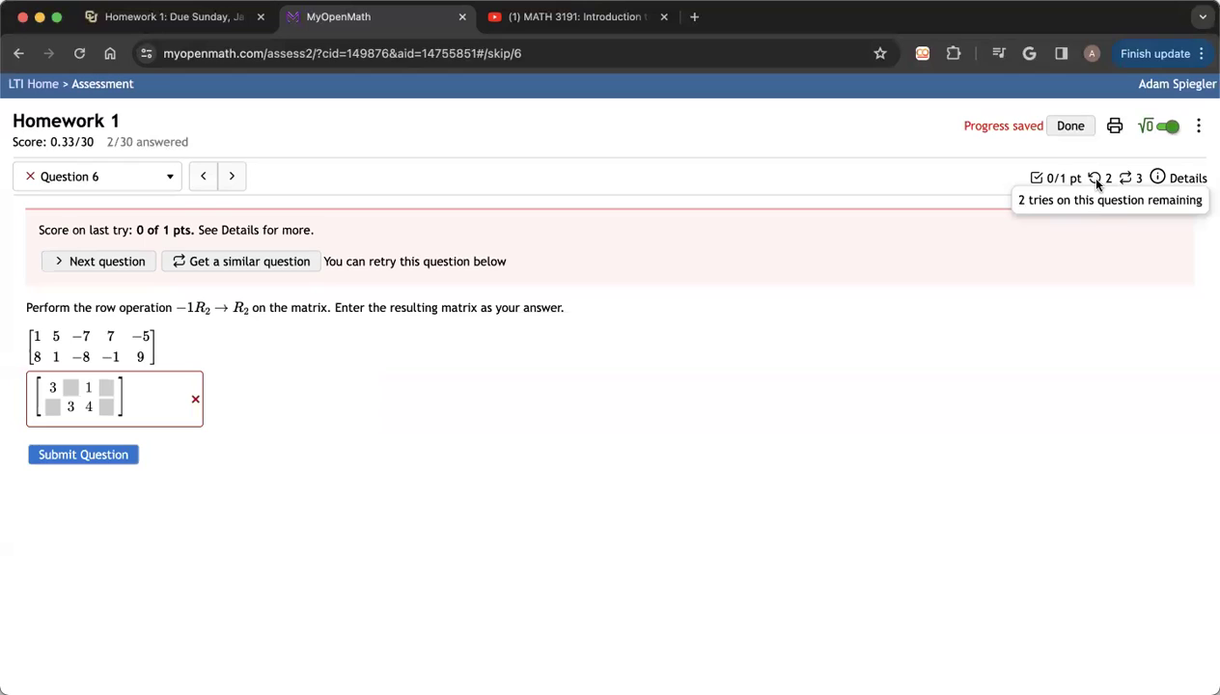
mouse_move(1136, 183)
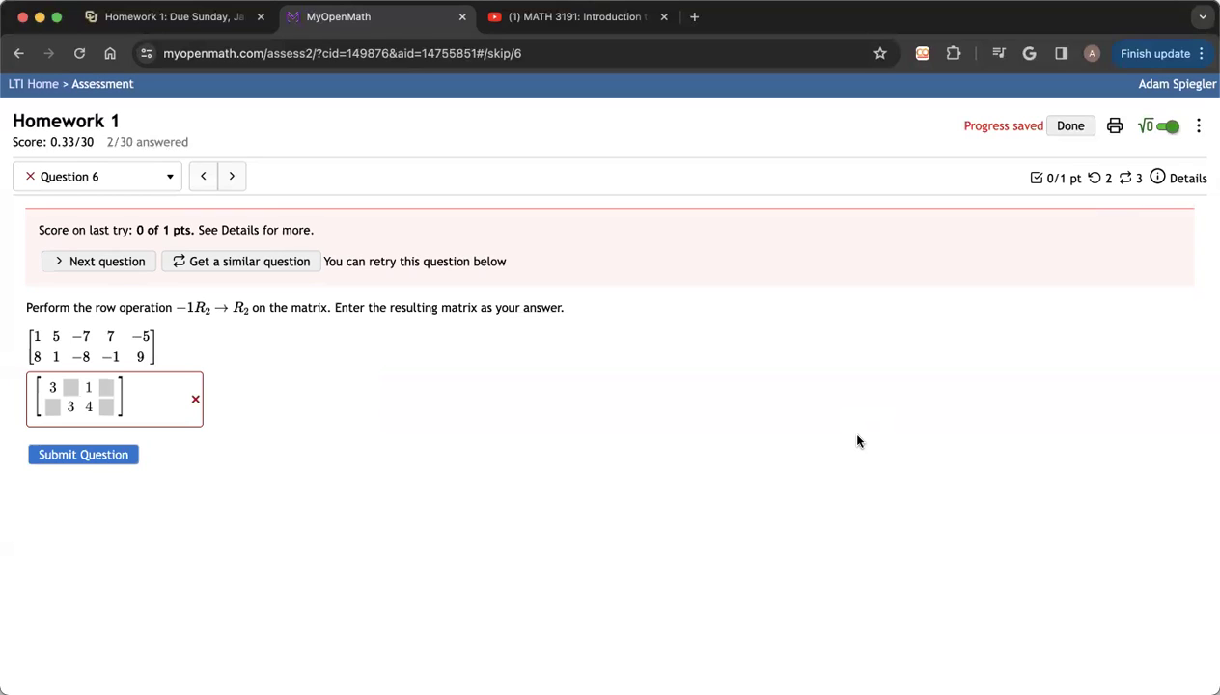
left_click(254, 267)
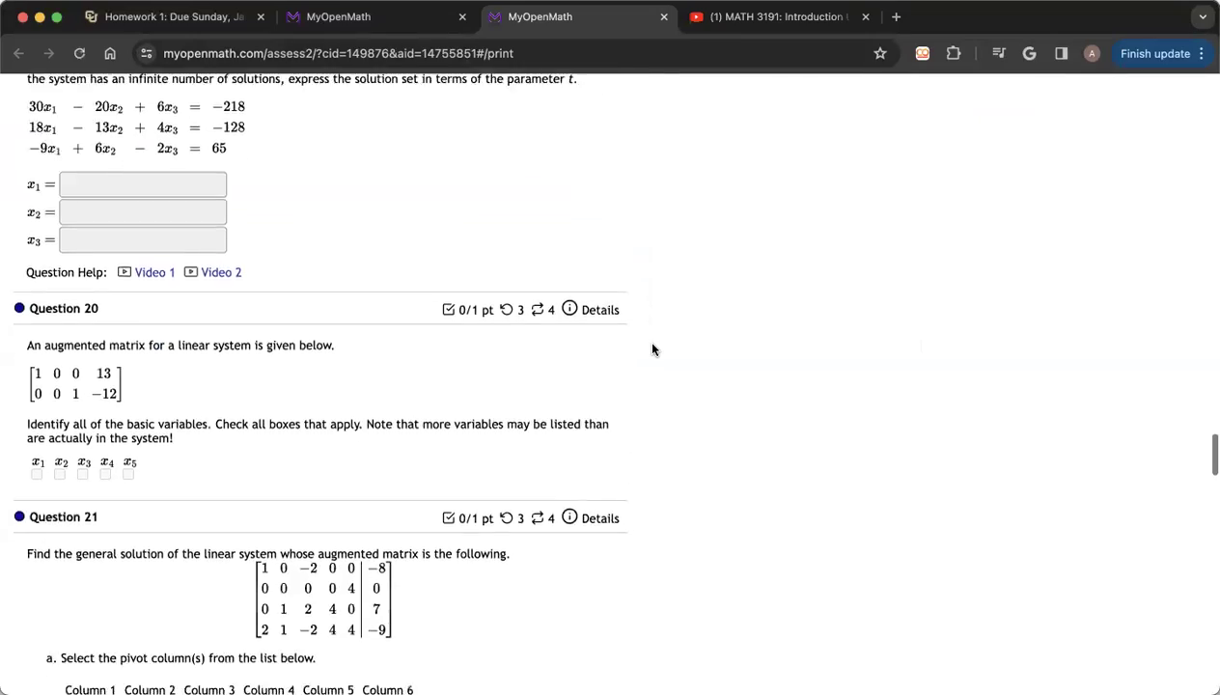
scroll(652, 350, "down", 5)
Step: Scroll through the print-ready homework and print it
scroll(652, 349, "up", 20)
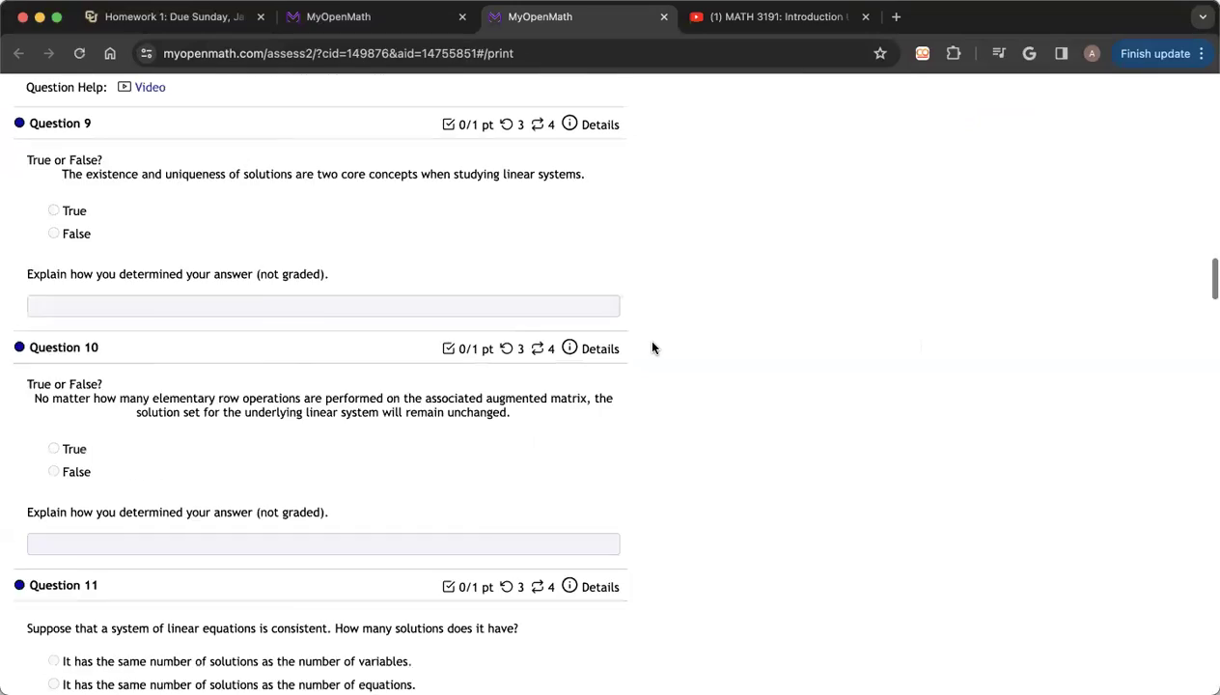
scroll(653, 348, "up", 20)
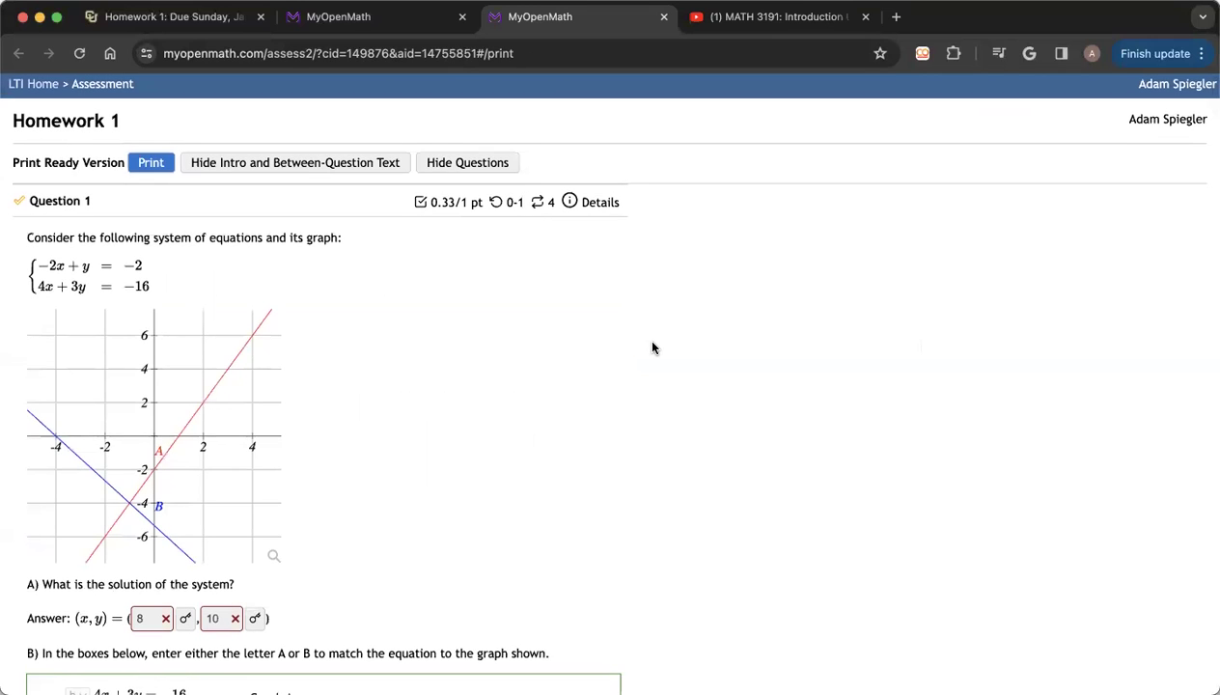
left_click(153, 166)
Step: Hide and re-show the intro and between-question text, then close the tab
scroll(578, 286, "up", 2)
left_click(275, 166)
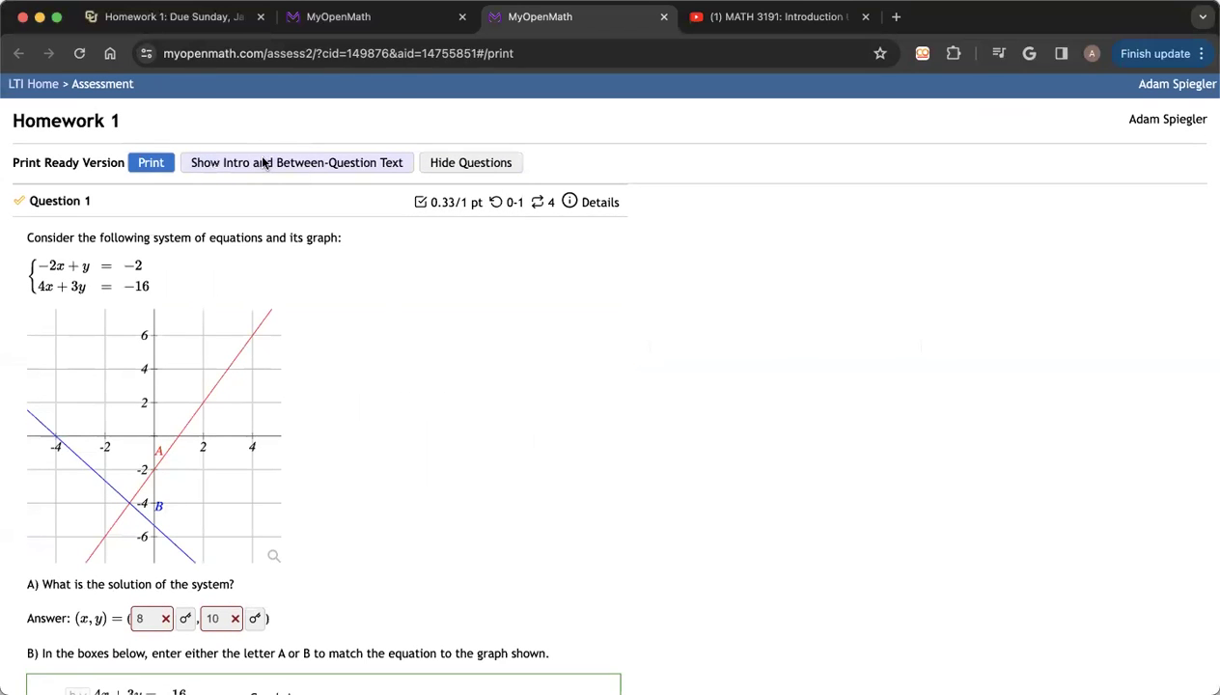
left_click(266, 166)
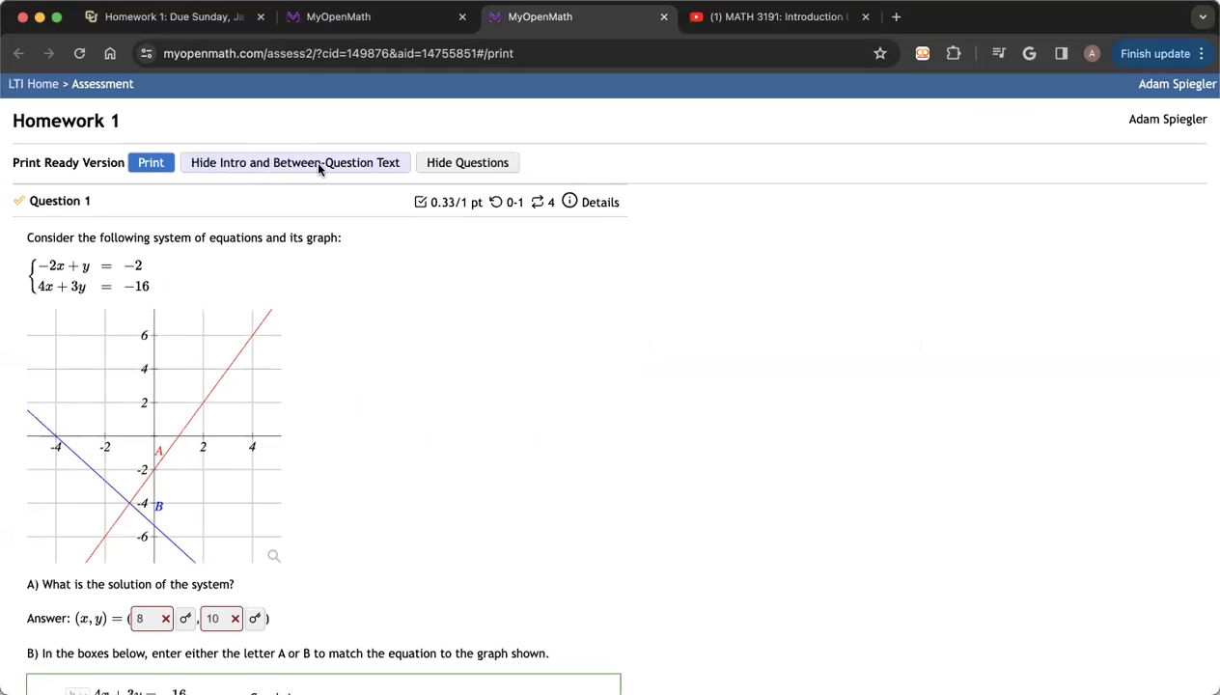
left_click(664, 17)
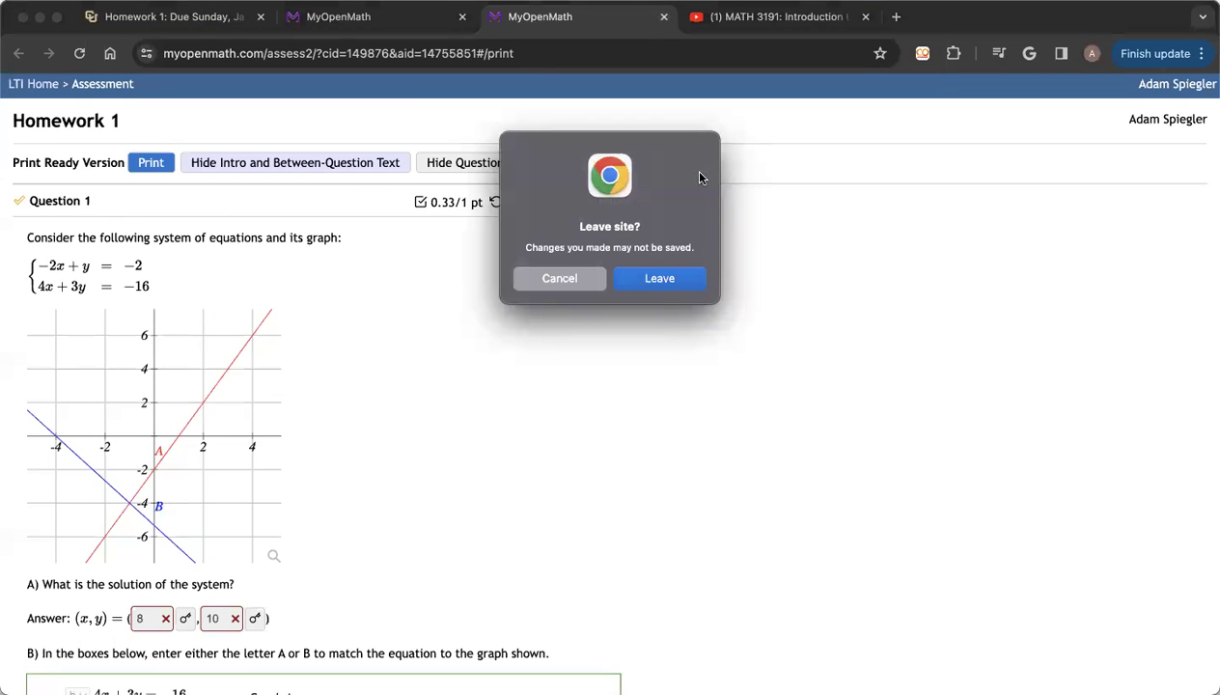
Step: Confirm leaving the print-ready page and show Homework 1's question list with each question's score
left_click(645, 276)
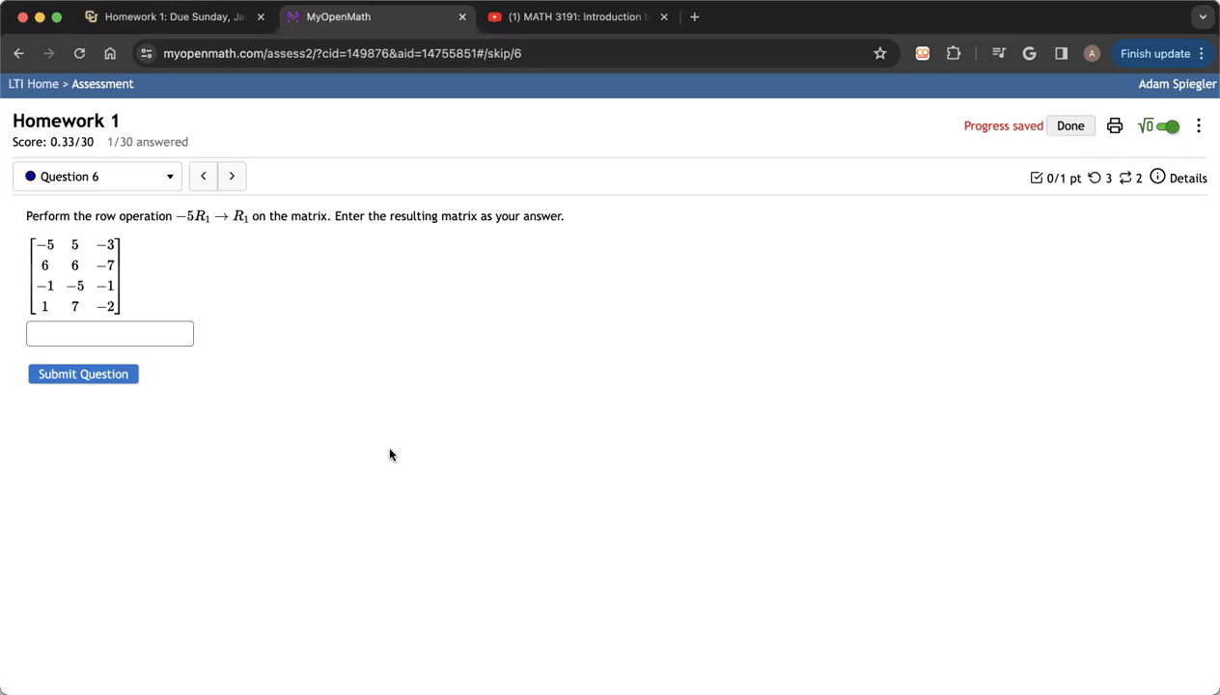
left_click(166, 177)
scroll(147, 270, "down", 5)
scroll(146, 270, "up", 5)
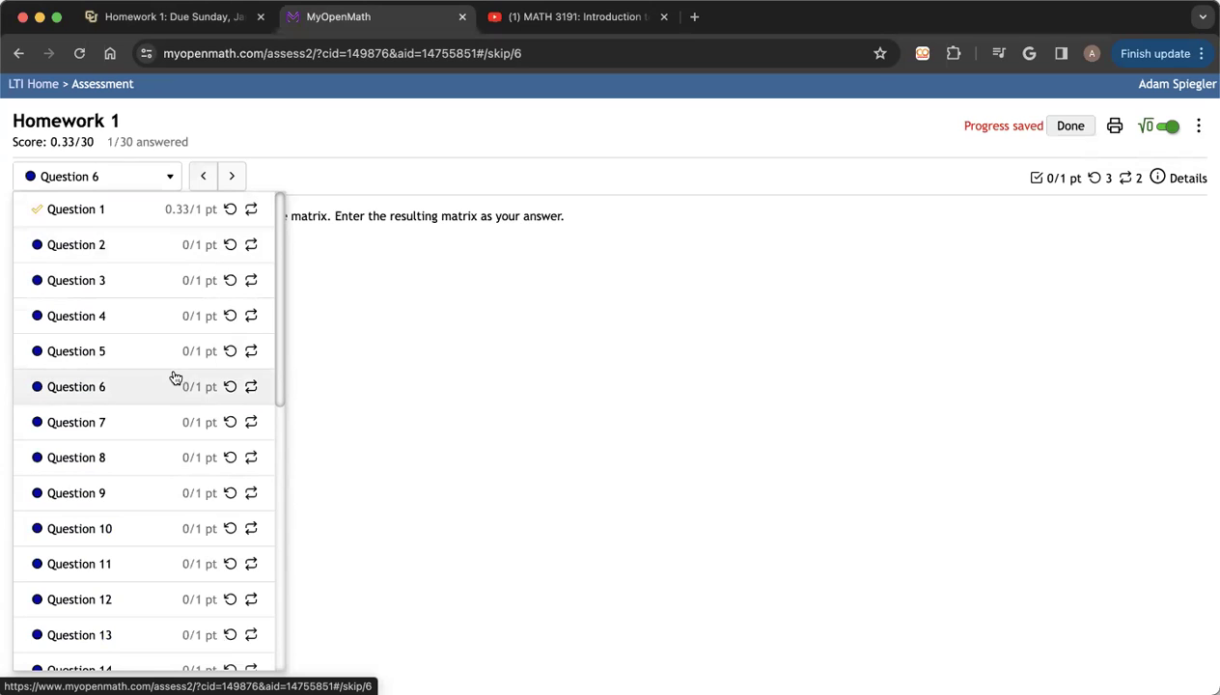
Step: Finish Homework 1, review the Score List summary (0.3 of 30 points), then resume to the landing page
left_click(642, 393)
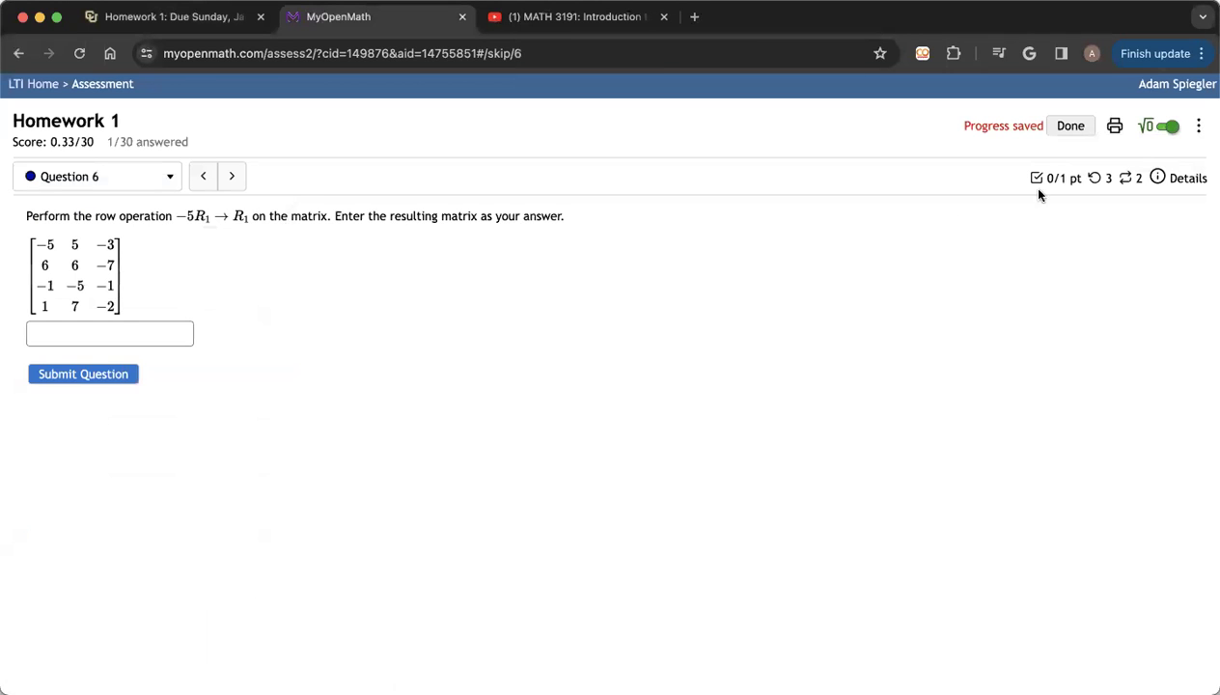
left_click(1071, 127)
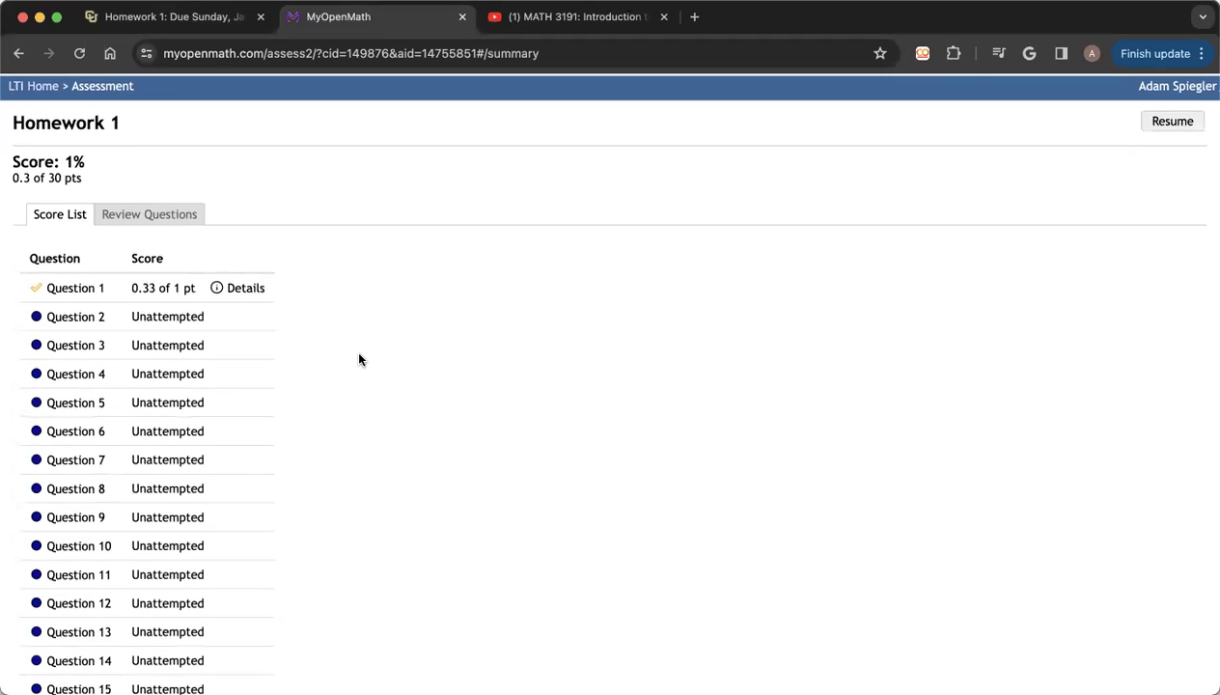
left_click(1172, 124)
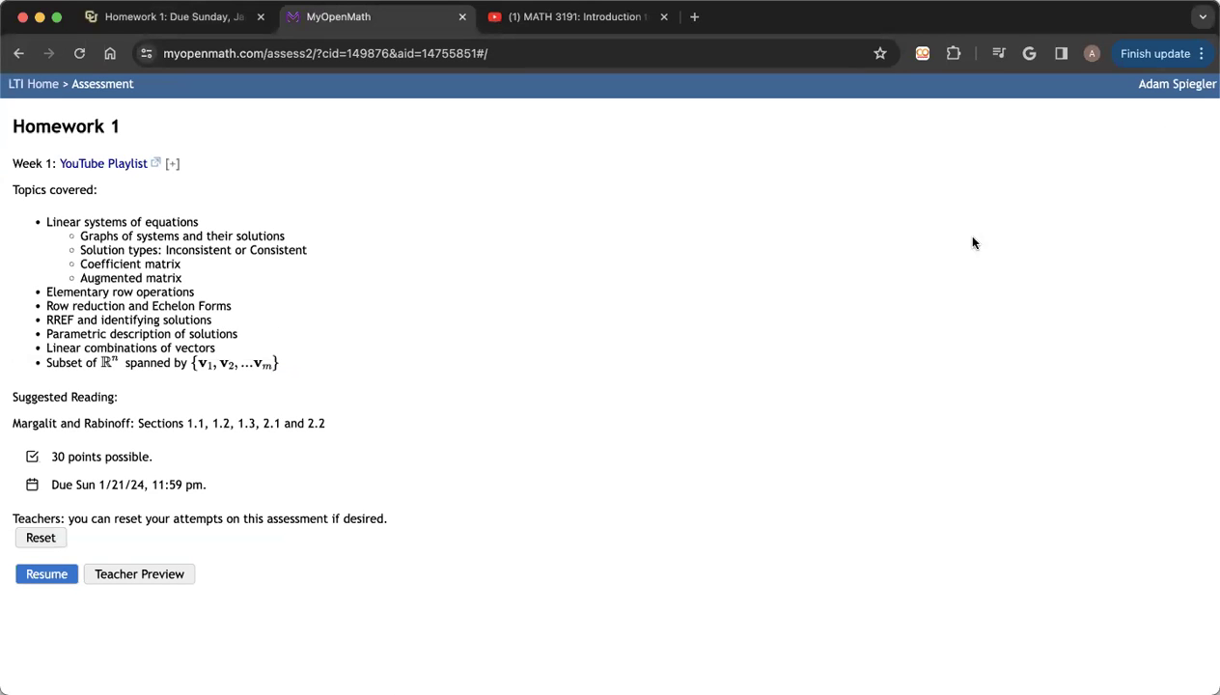